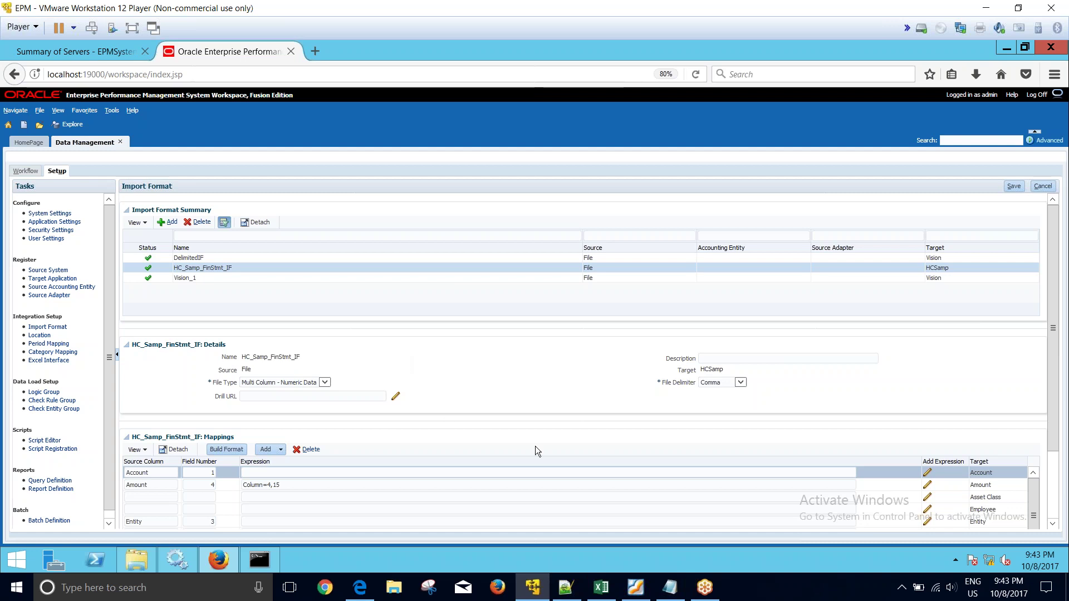
On a new worksheet, enter the Entity and Account headers and insert a column before Account.
click(602, 587)
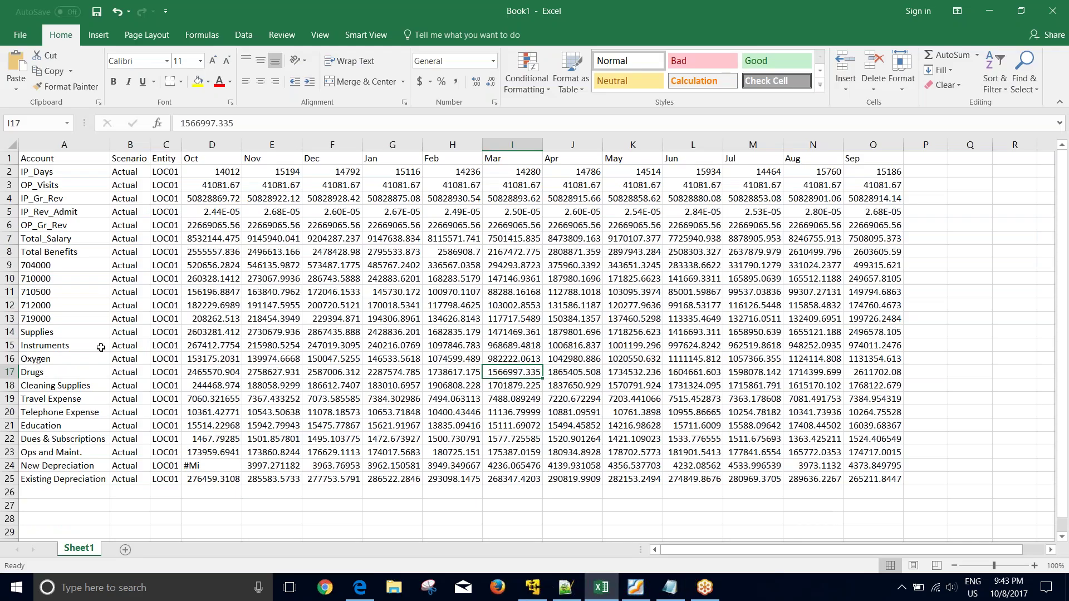
click(126, 549)
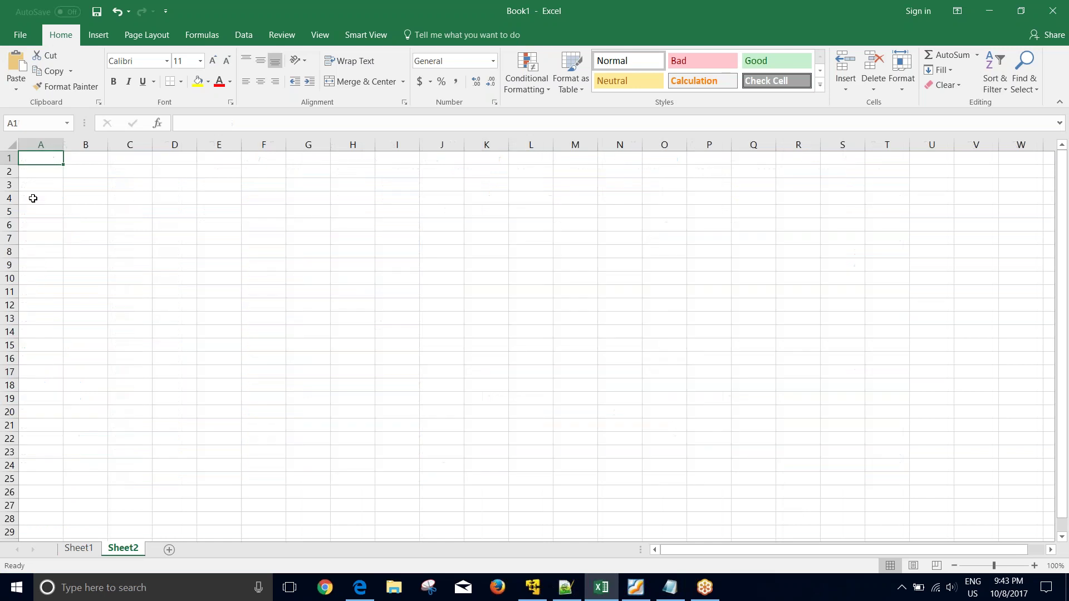
text(Entity)
click(91, 164)
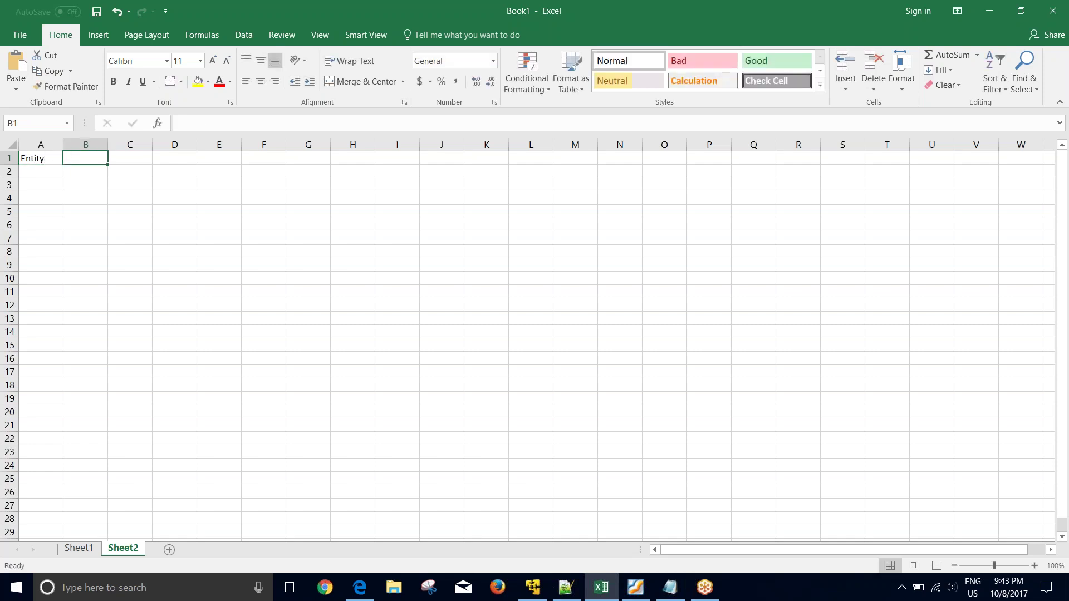
text(Accoun)
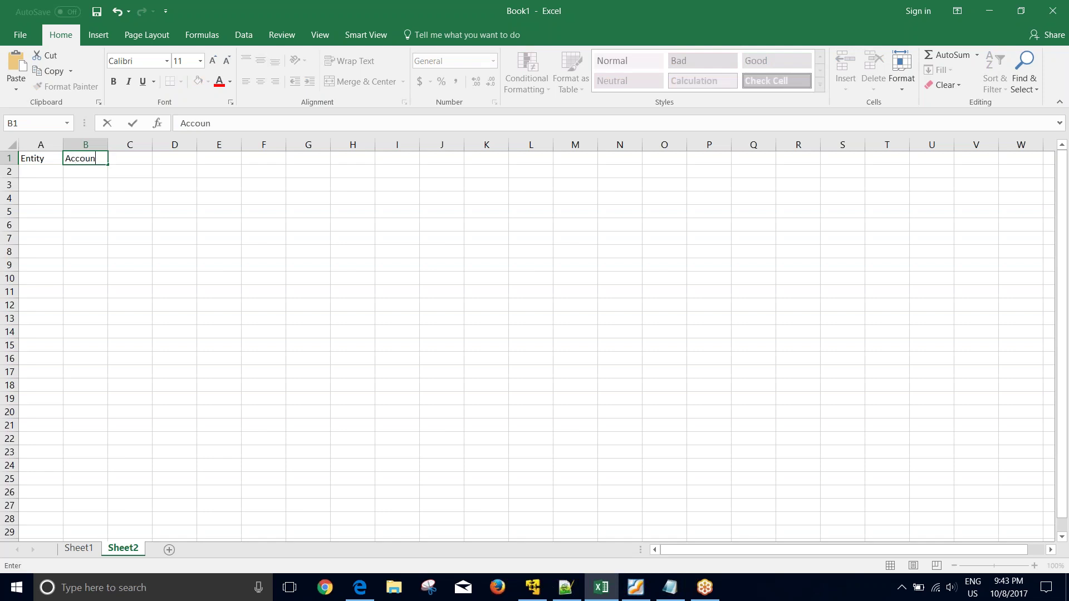
text(t)
click(81, 146)
right_click(81, 146)
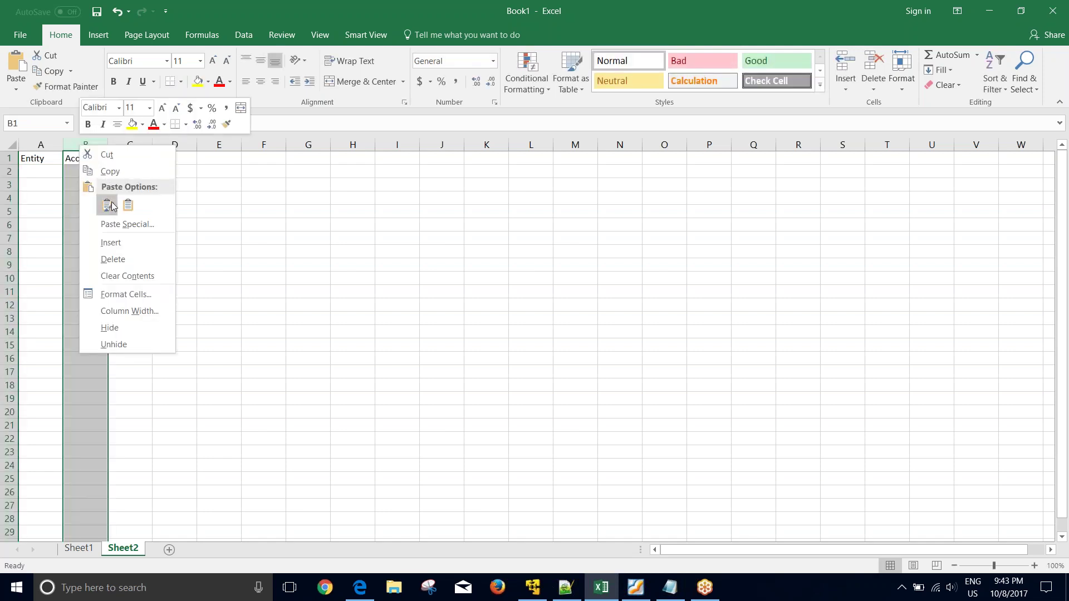
click(111, 242)
Add a Product header in B1 and widen column A.
click(88, 160)
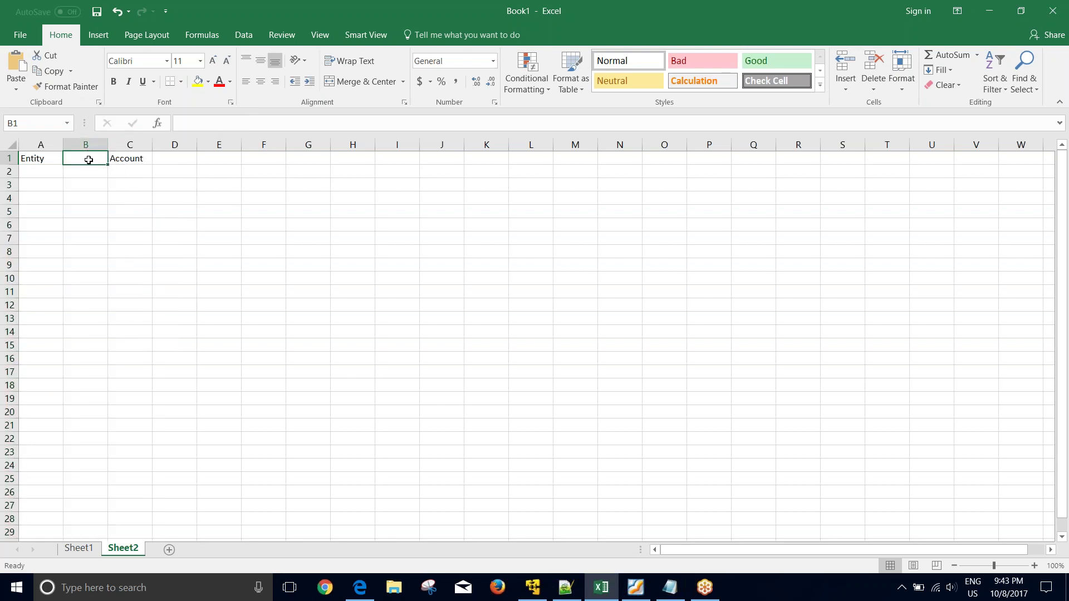
text(Product)
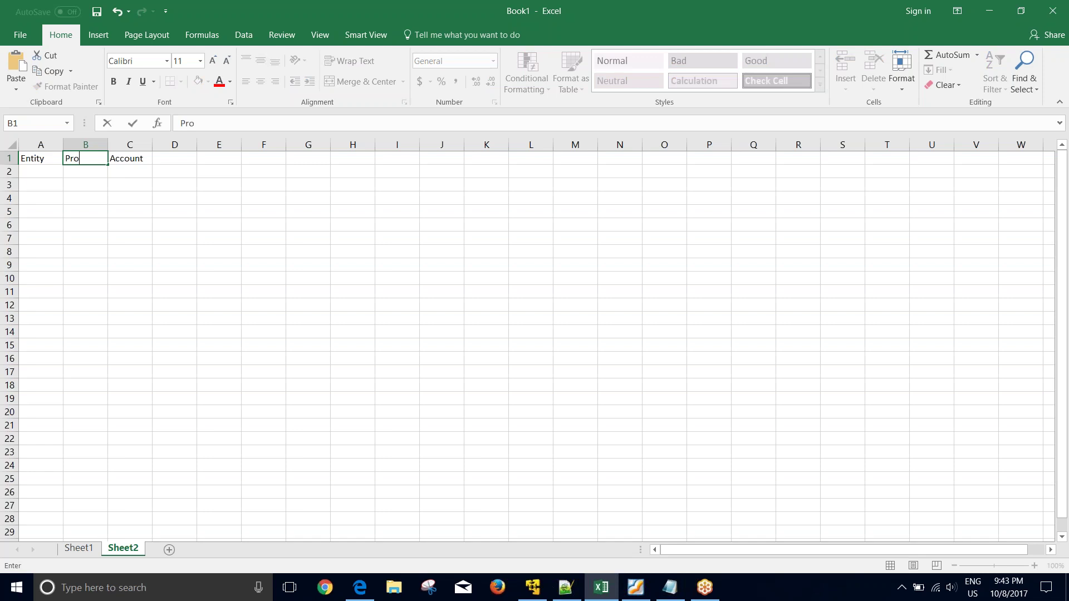
click(86, 175)
click(39, 159)
click(82, 158)
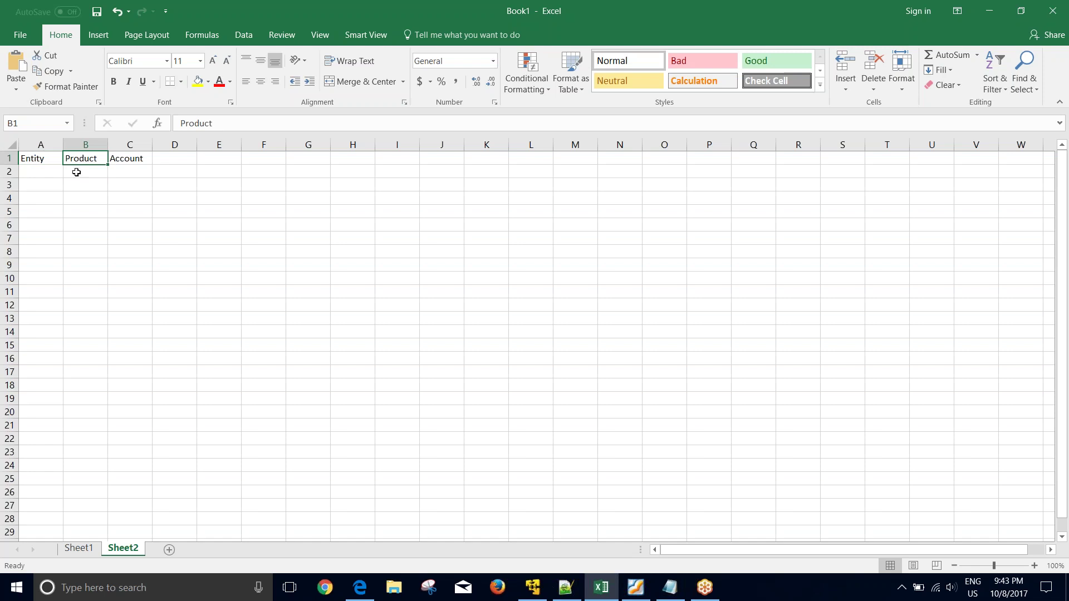
drag(65, 144, 112, 141)
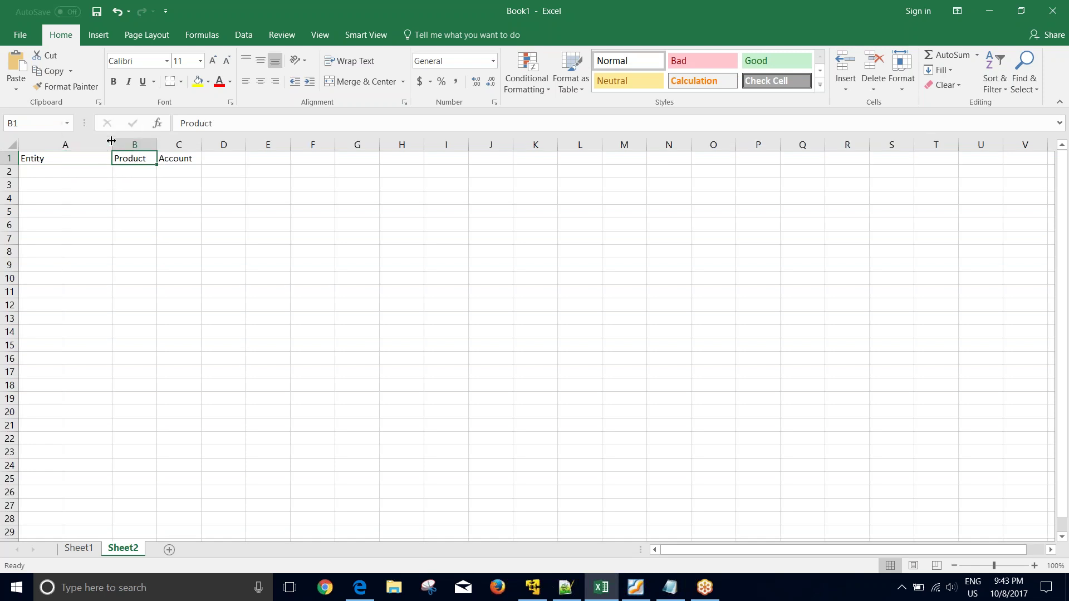
Label A3 'Entity_Product', fit column A to its labels, and return to Sheet1.
click(66, 186)
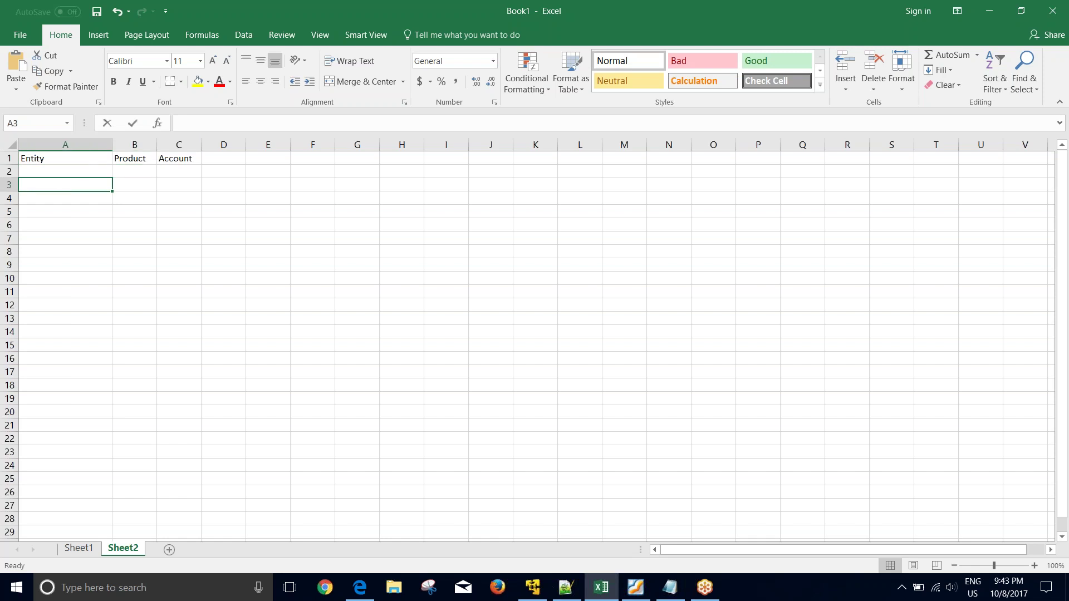
text(Entity)
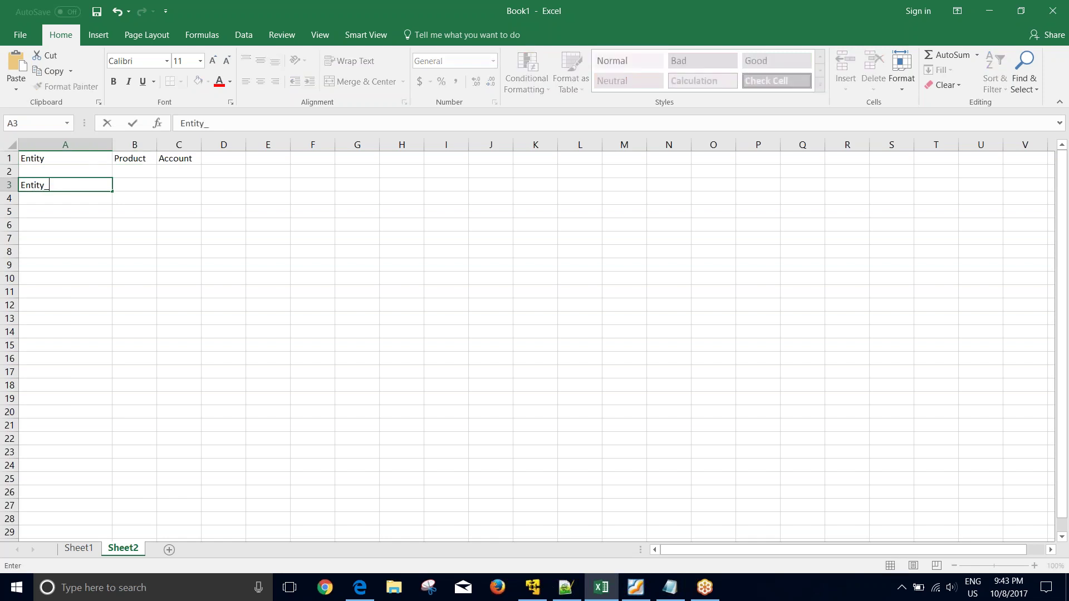
text(_Product)
click(167, 249)
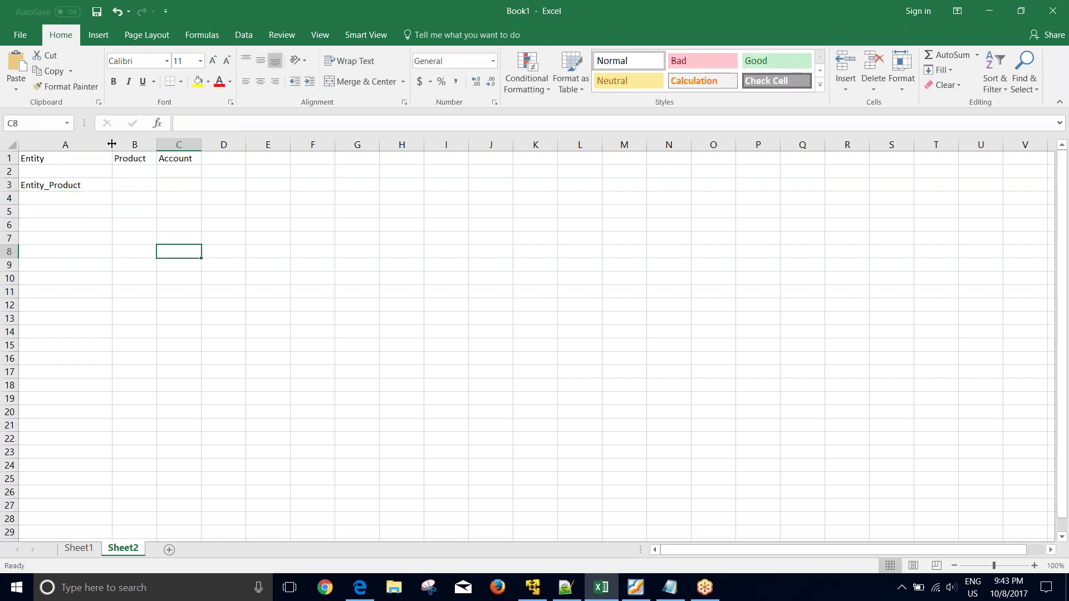
drag(112, 144, 98, 144)
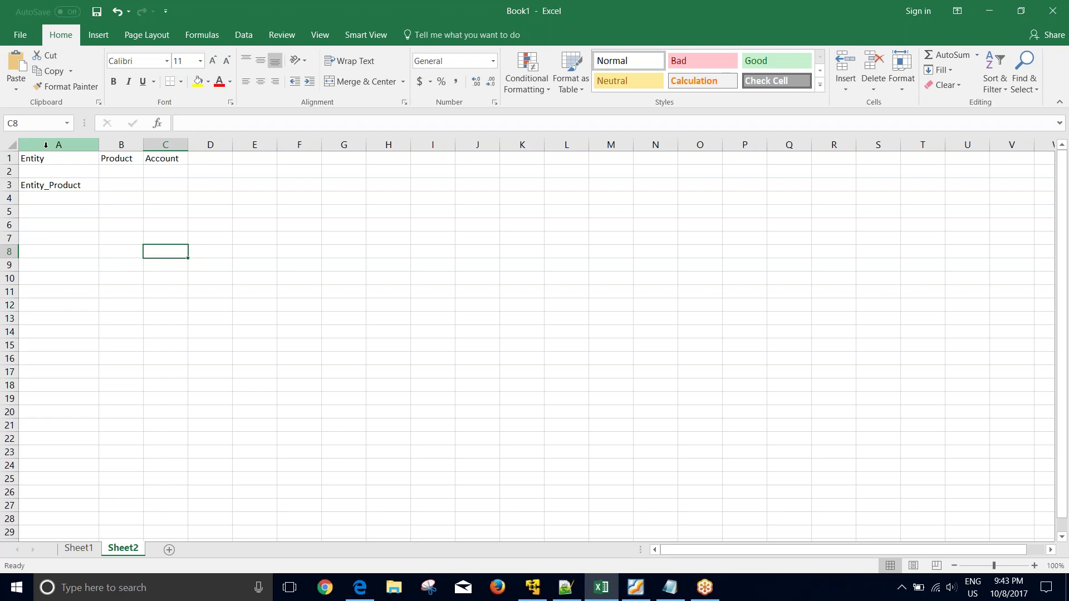
click(45, 145)
click(120, 144)
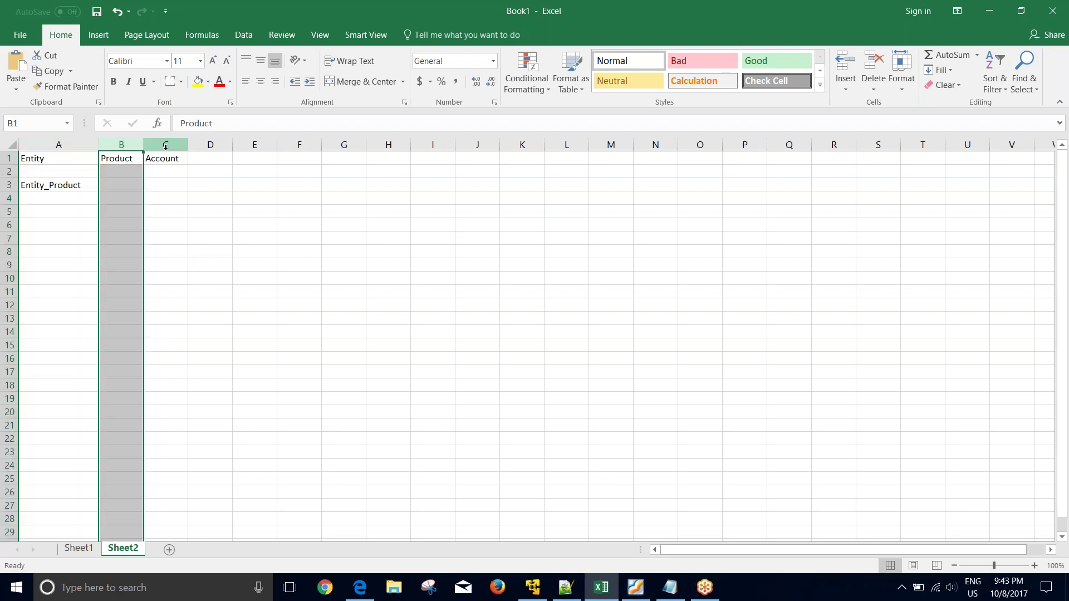
click(168, 146)
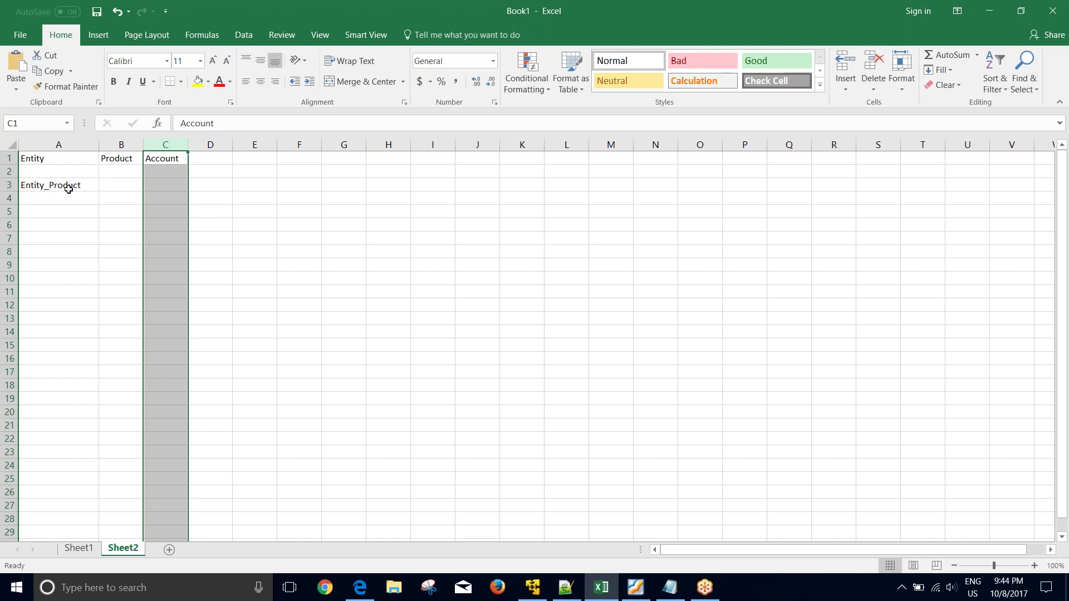
click(73, 550)
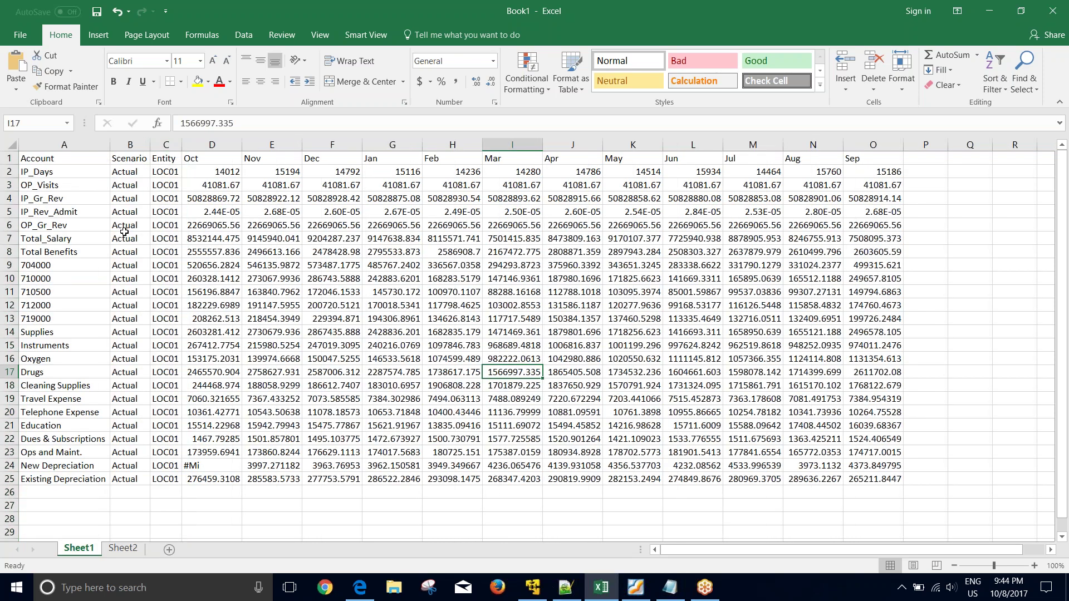
Review the Account, Scenario and Entity columns and their values IP_Days, Actual and LOC01.
drag(31, 158, 858, 480)
click(148, 257)
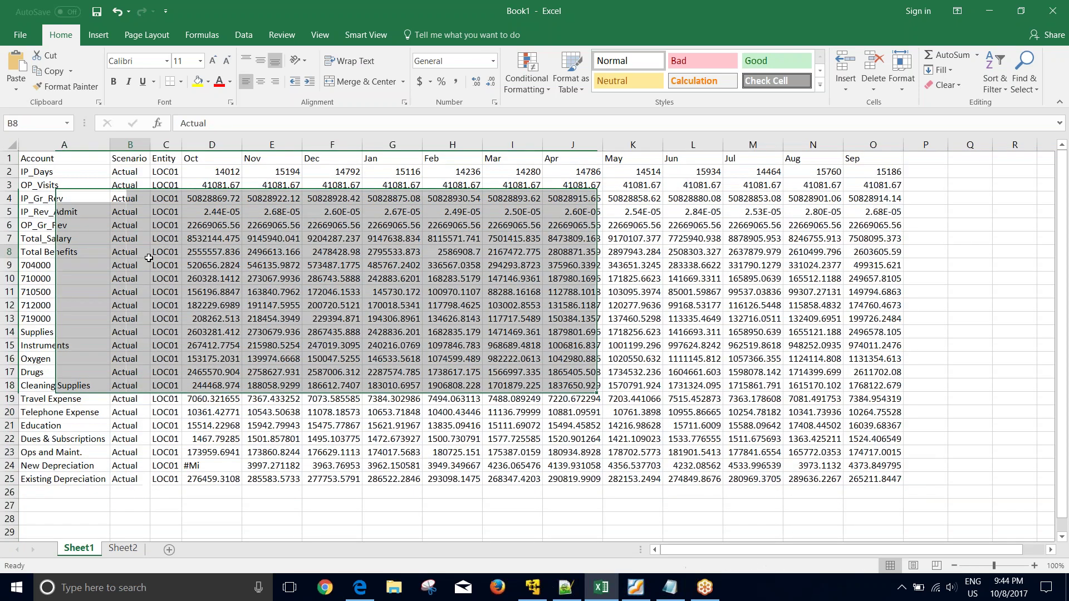
drag(90, 146, 157, 148)
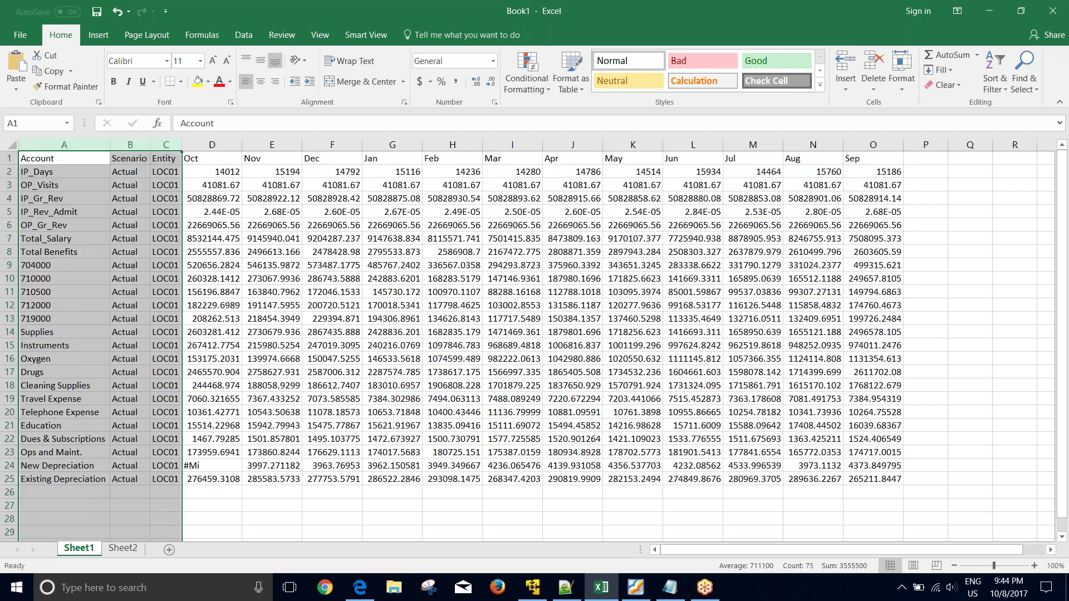
click(54, 174)
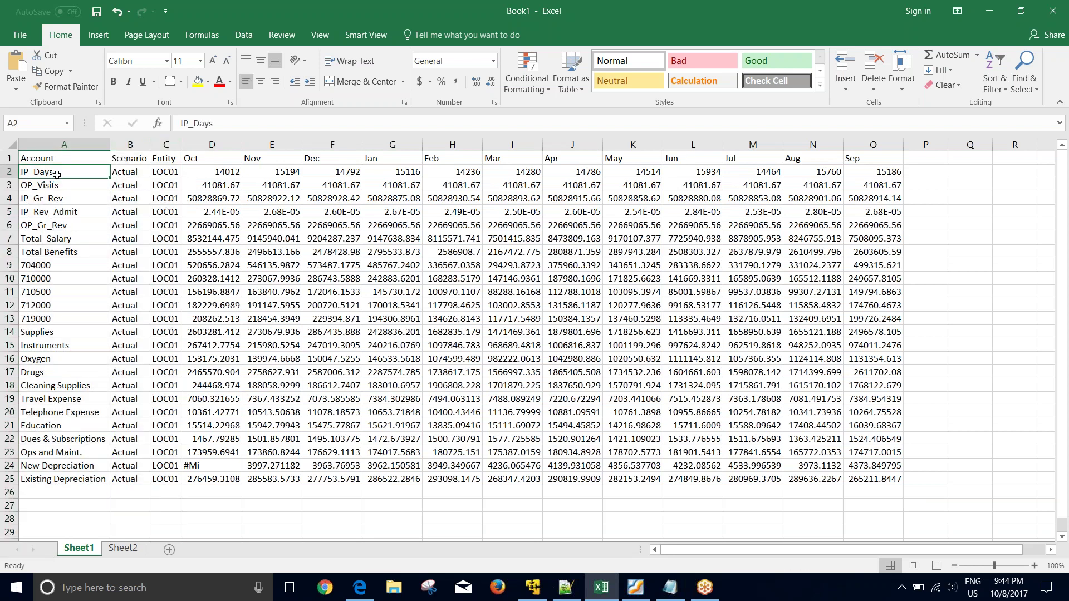
click(134, 171)
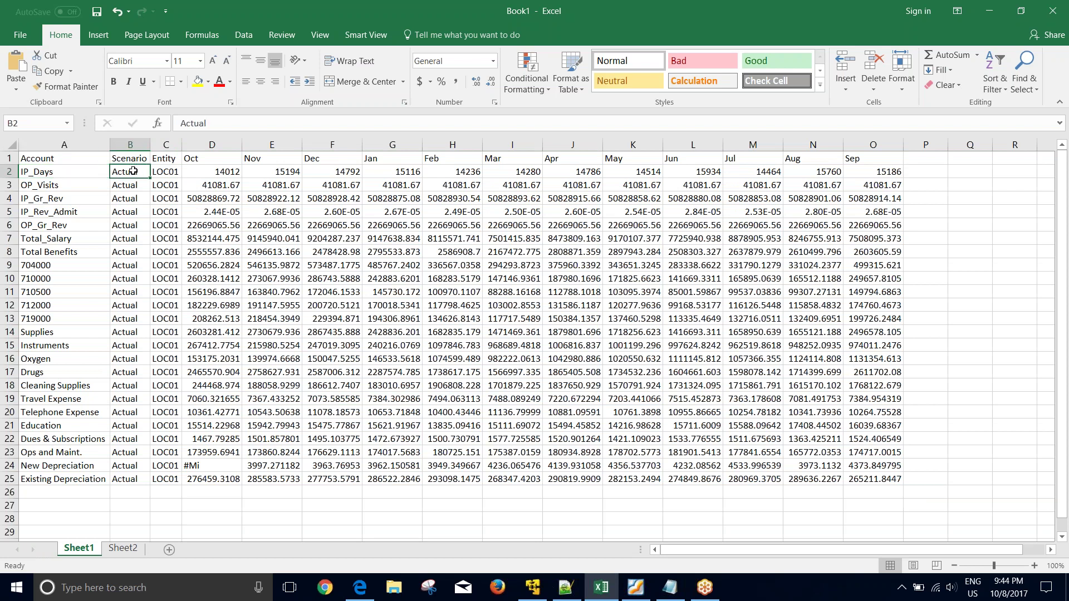
click(171, 169)
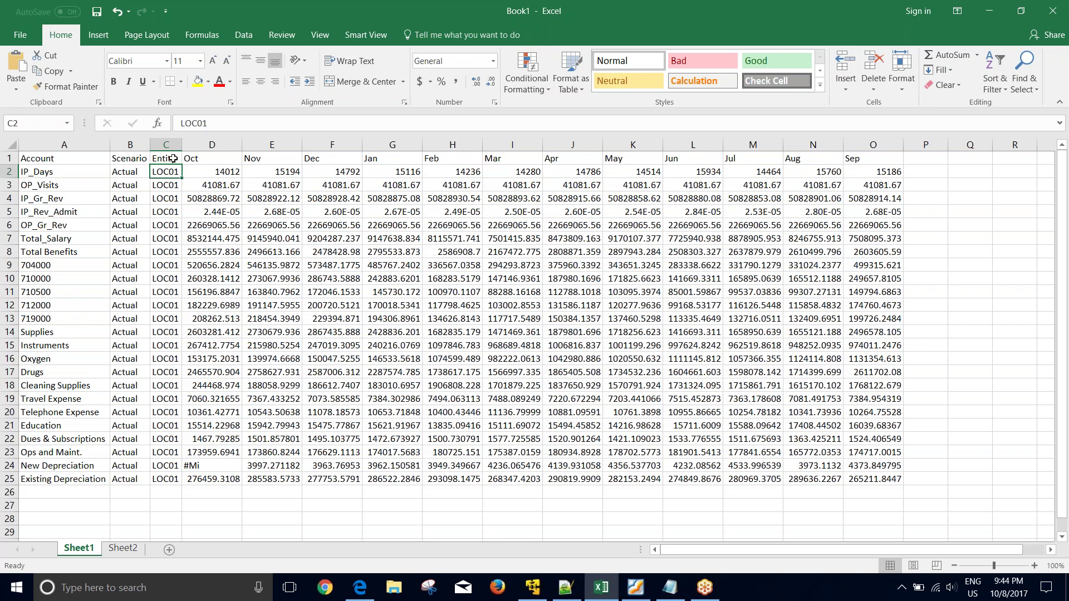
click(172, 159)
click(131, 160)
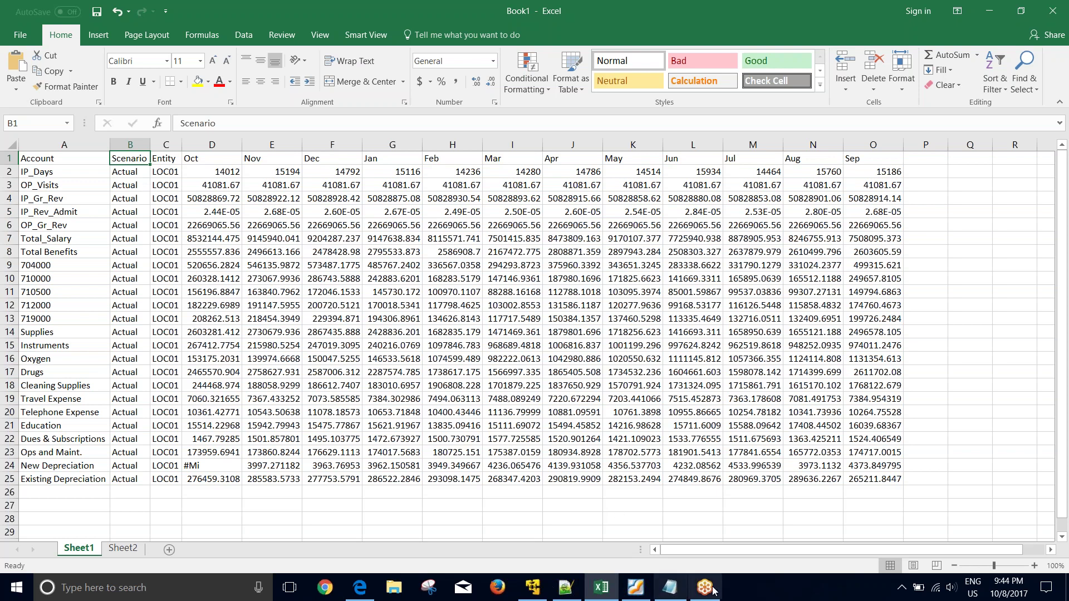
Open FinStmt_HC_Samp from the FDMEE Data folder, inspect its Account, Scenario and Entity headers, then minimize Notepad.
click(533, 588)
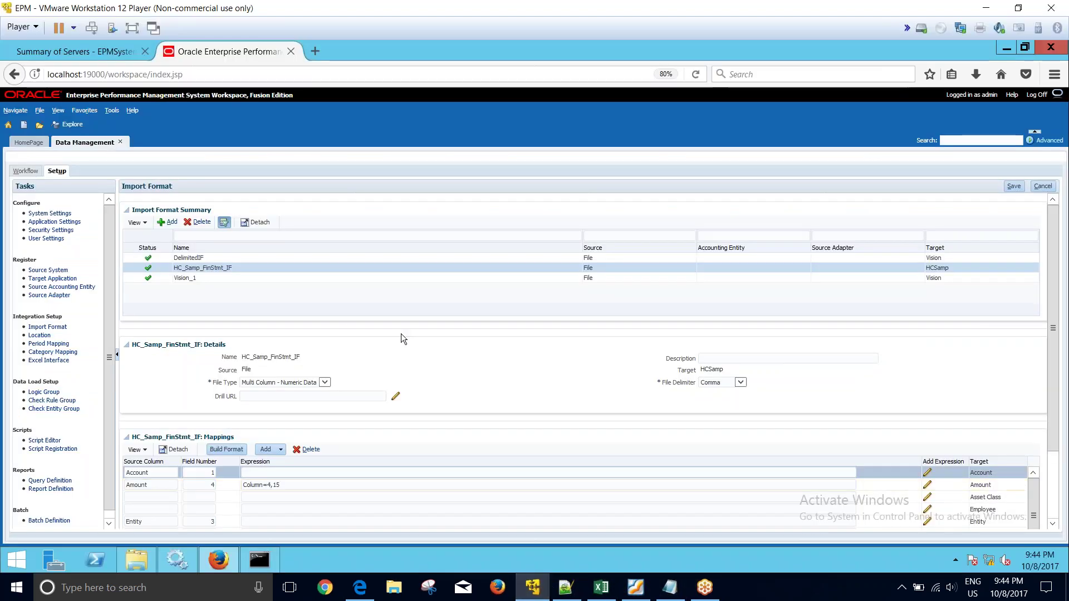
click(132, 557)
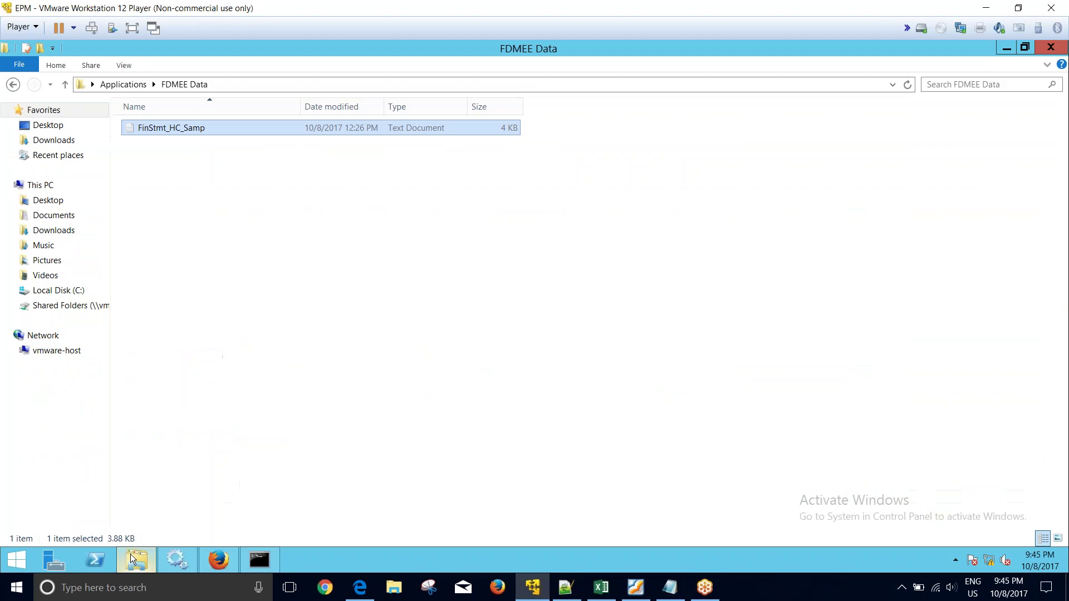
double_click(167, 128)
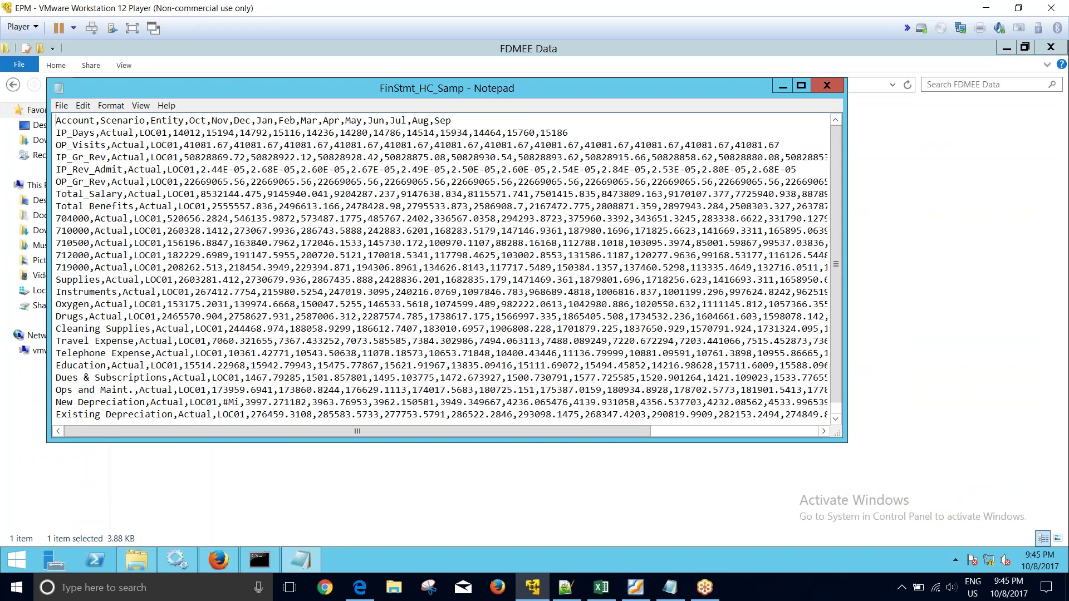
drag(91, 119, 55, 117)
drag(151, 121, 101, 121)
drag(185, 121, 151, 120)
click(167, 121)
triple_click(172, 121)
click(172, 121)
click(782, 87)
click(515, 262)
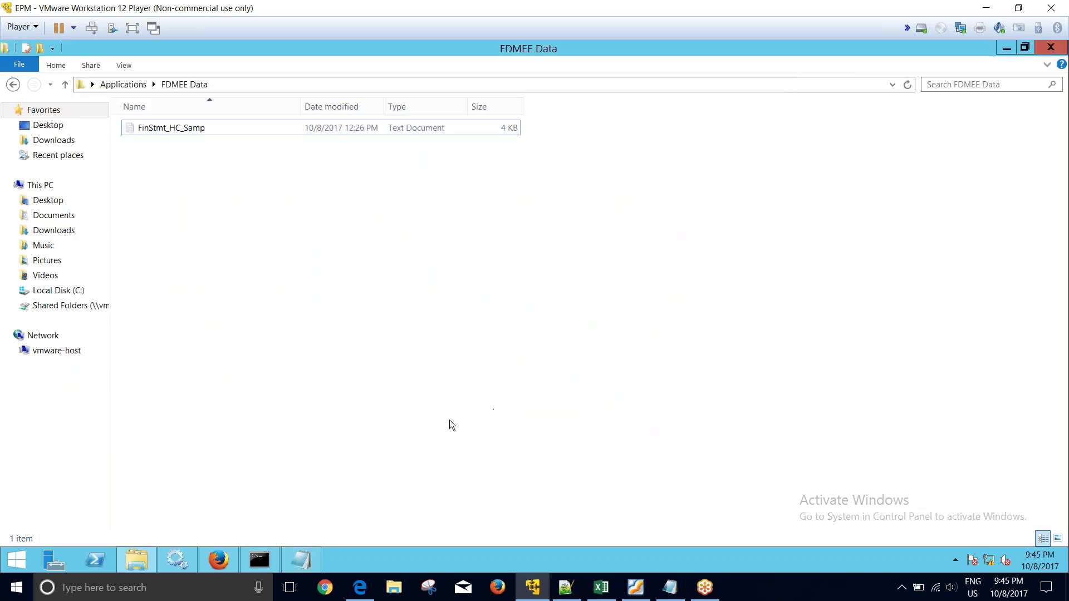
Go to the Data Load Workbench under Workflow in Data Management.
click(218, 560)
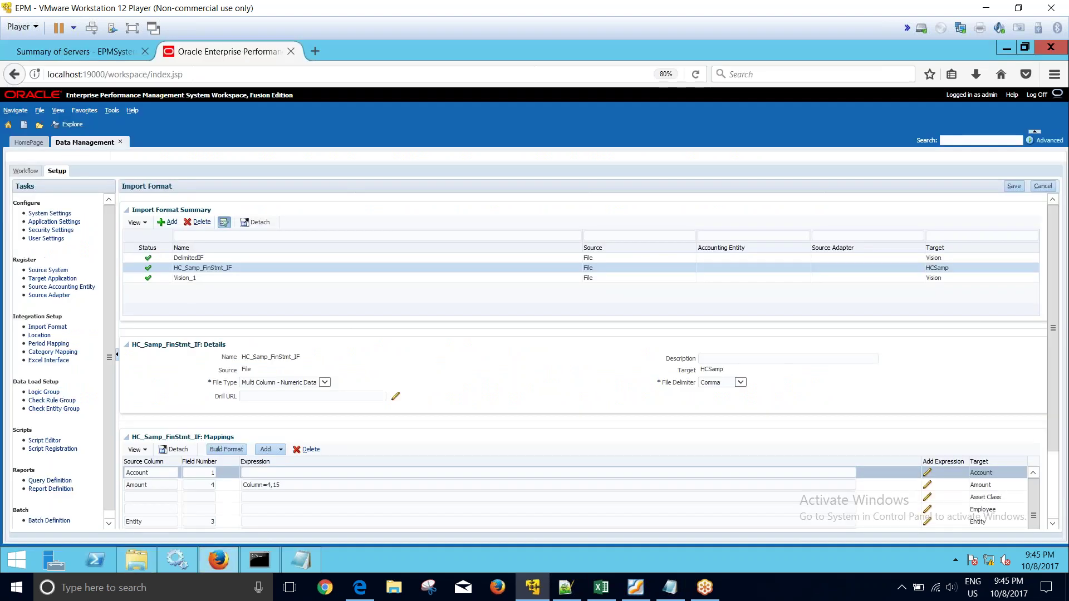
click(26, 171)
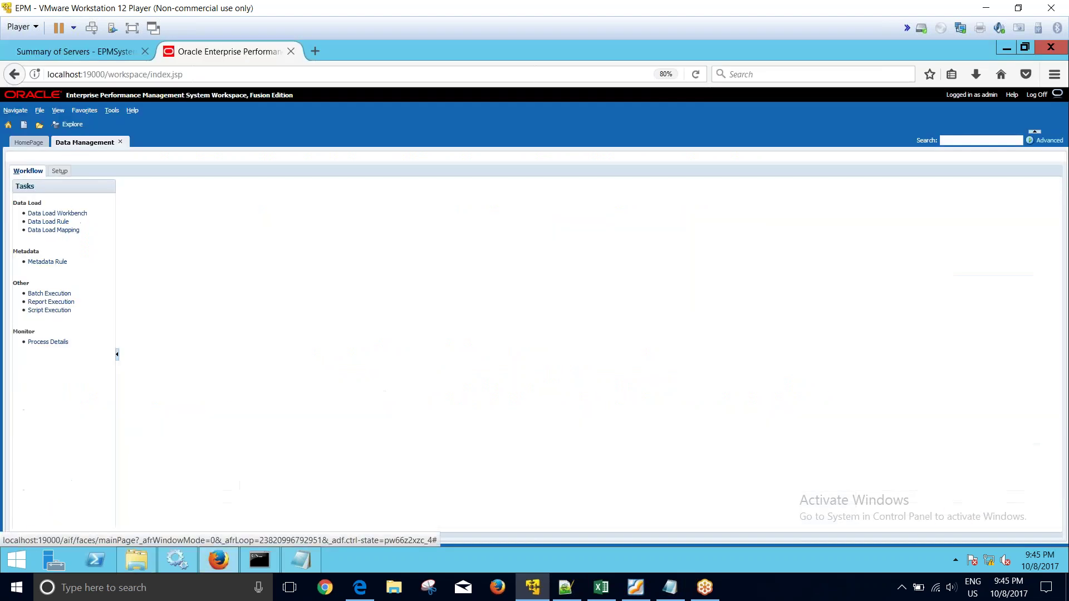
click(70, 214)
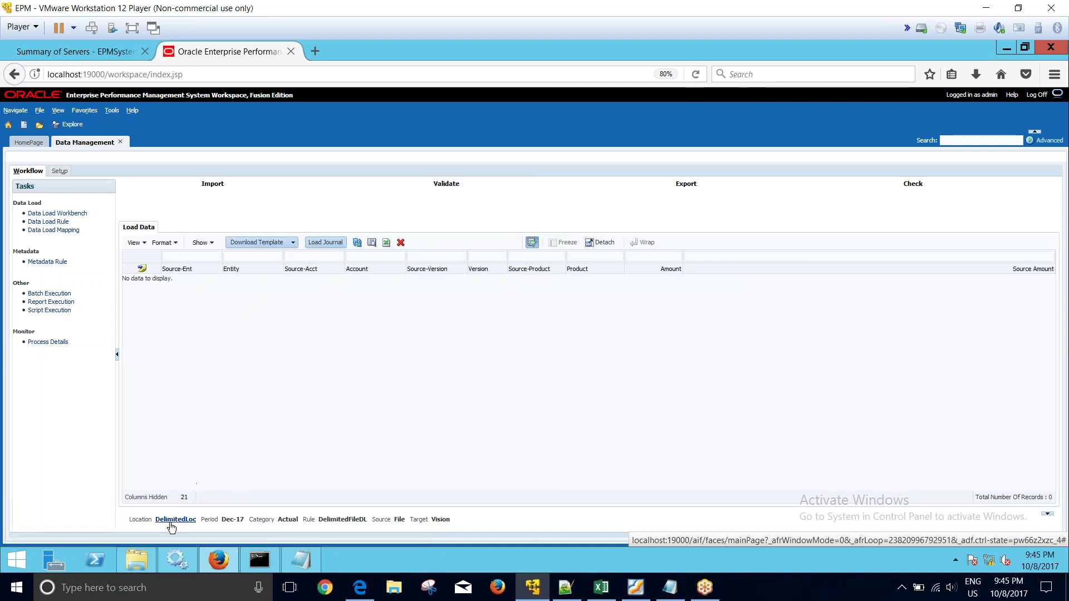
Set the point of view to location HC_Sapm_FinStmt and period Oct-17.
click(175, 520)
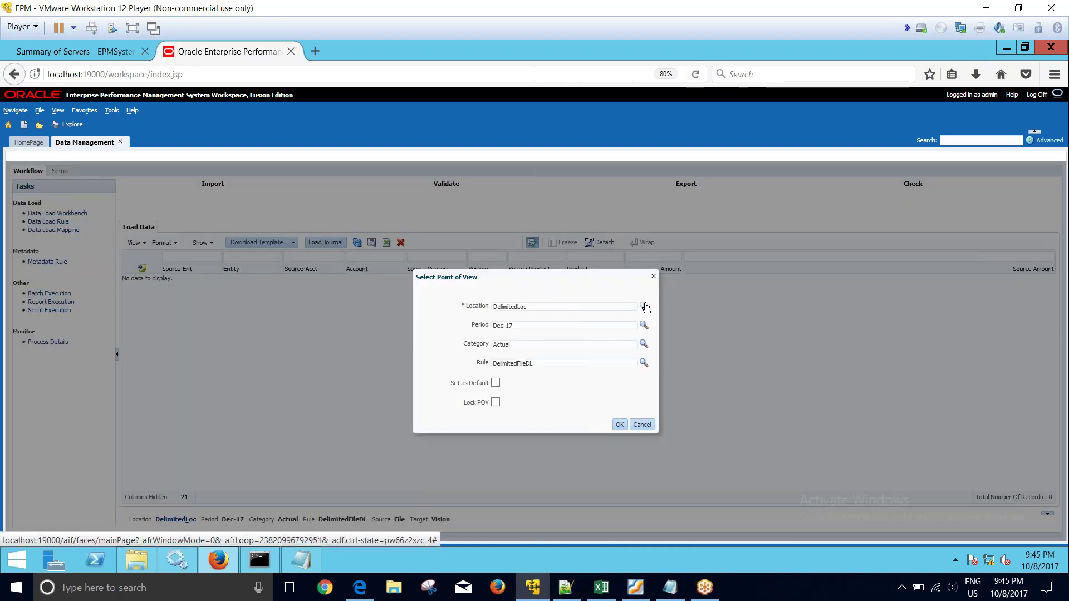
click(644, 306)
click(484, 318)
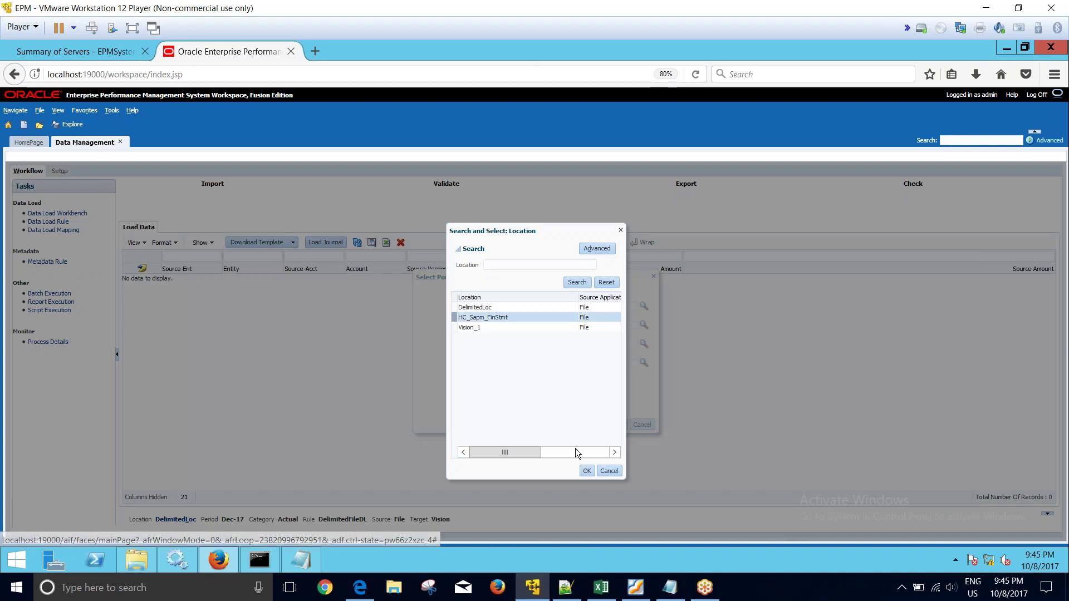
click(587, 471)
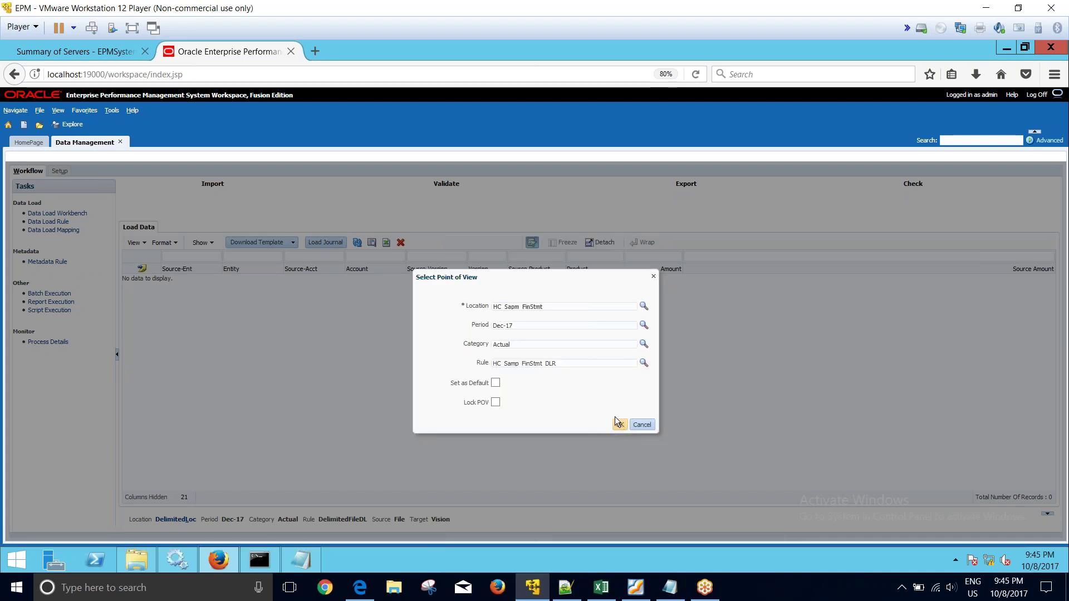
click(644, 325)
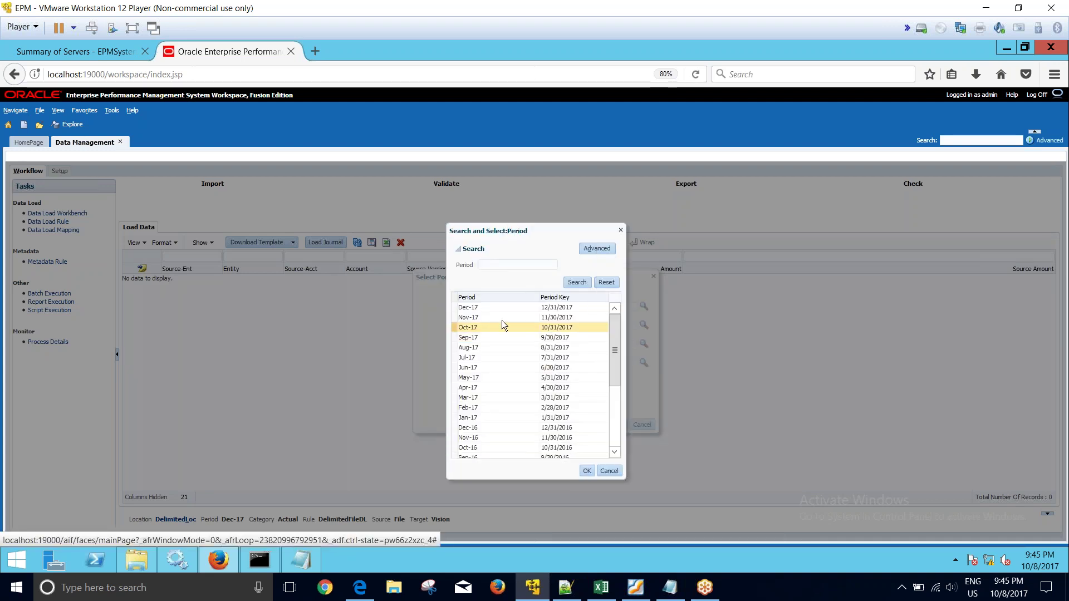
click(483, 327)
click(587, 471)
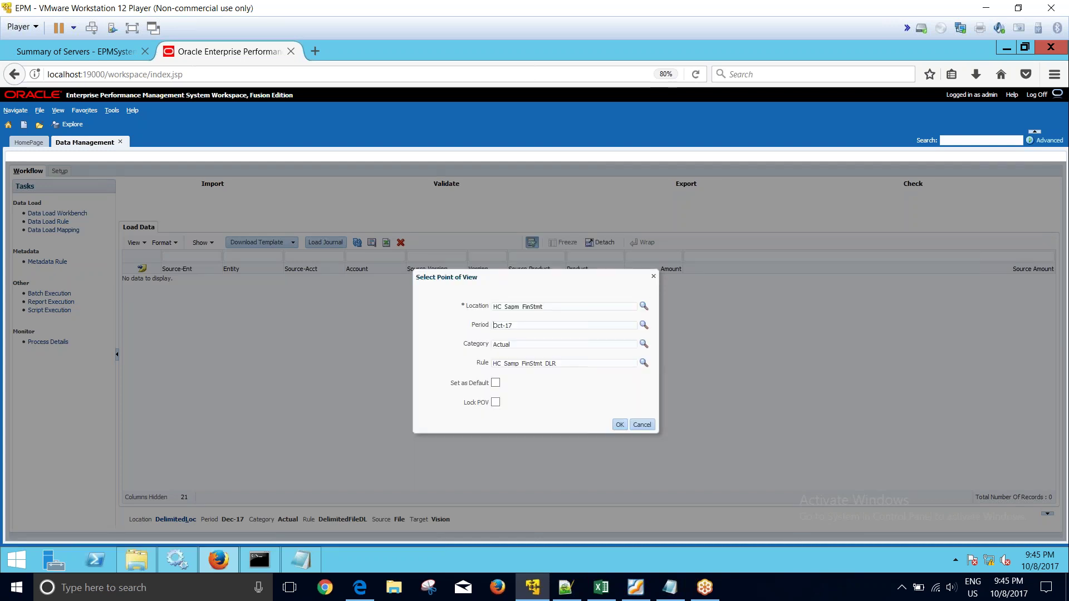
click(620, 425)
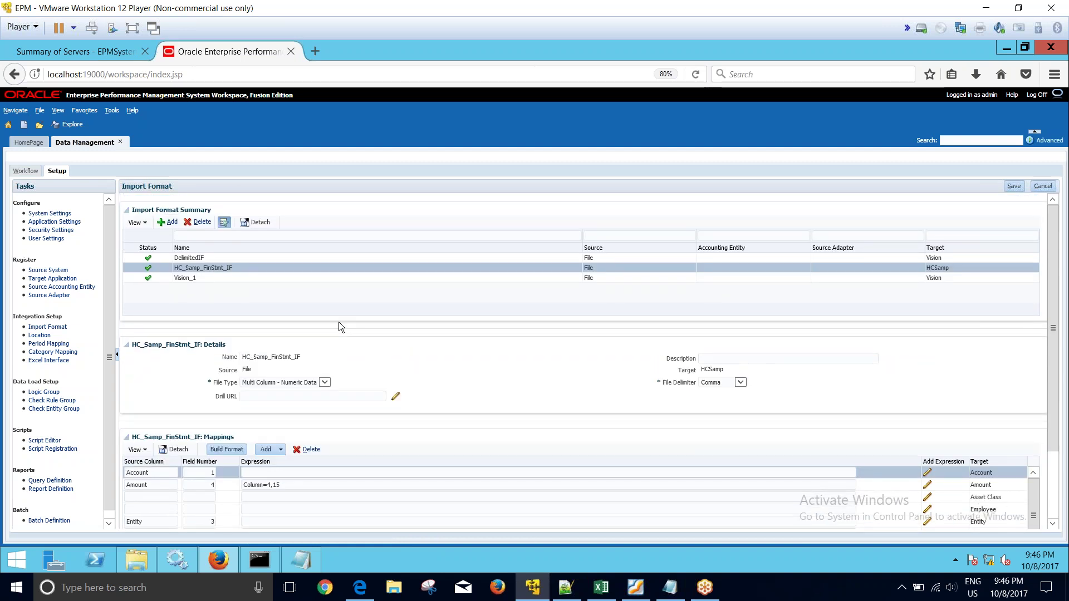
Inspect the Entity mapping row's field number, which reads field 3.
scroll(339, 323, down, 3)
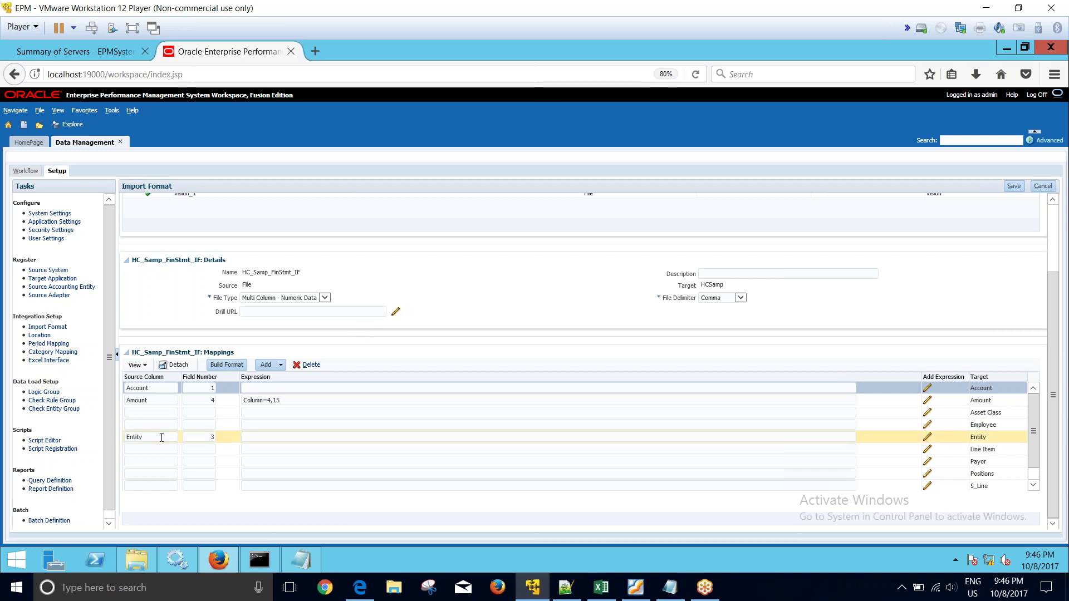
click(210, 438)
key(Tab)
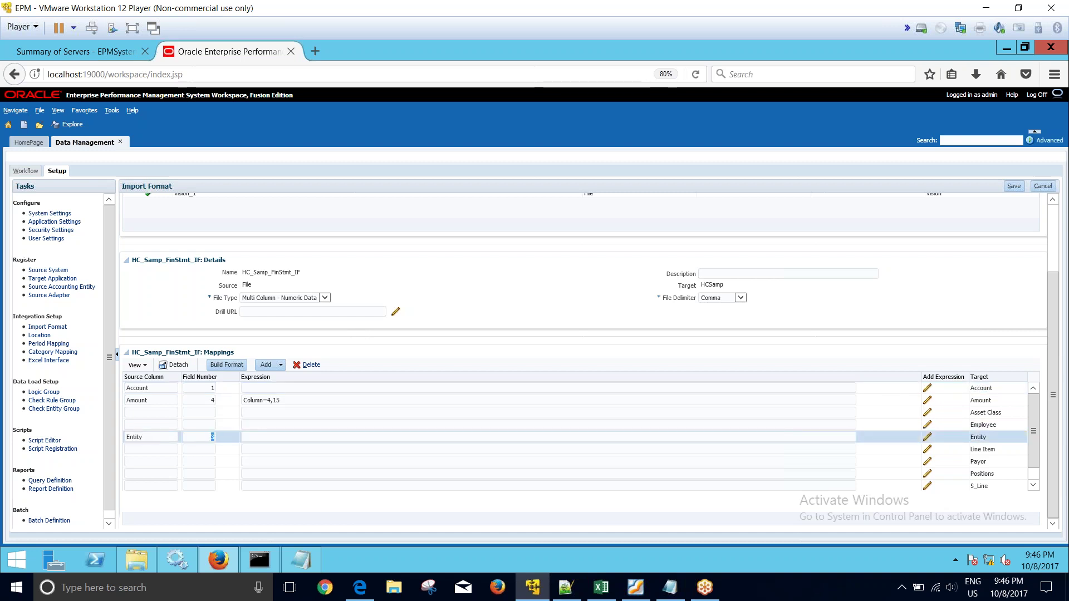
click(601, 588)
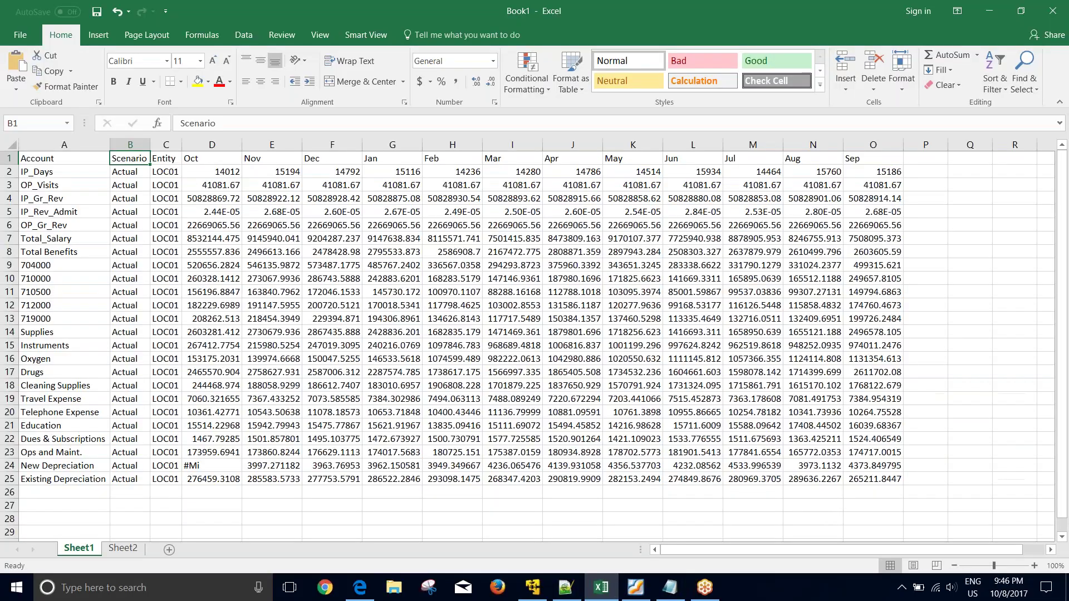
click(166, 144)
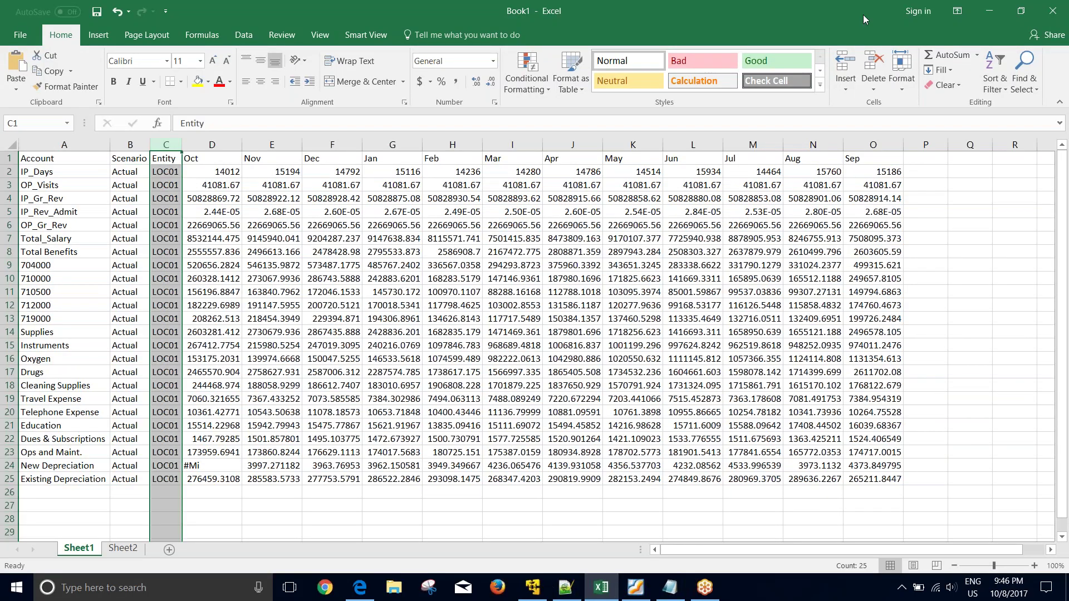
click(989, 7)
click(243, 437)
click(162, 439)
click(164, 440)
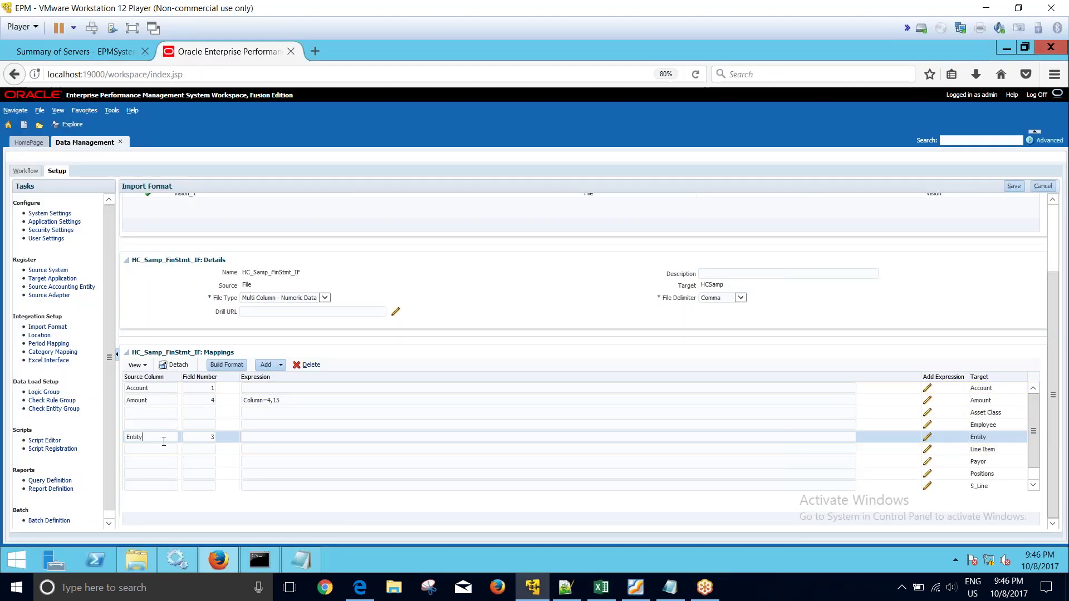
Add an Entity dimension row, then discard the unsaved mapping edits.
click(282, 365)
mouse_move(286, 424)
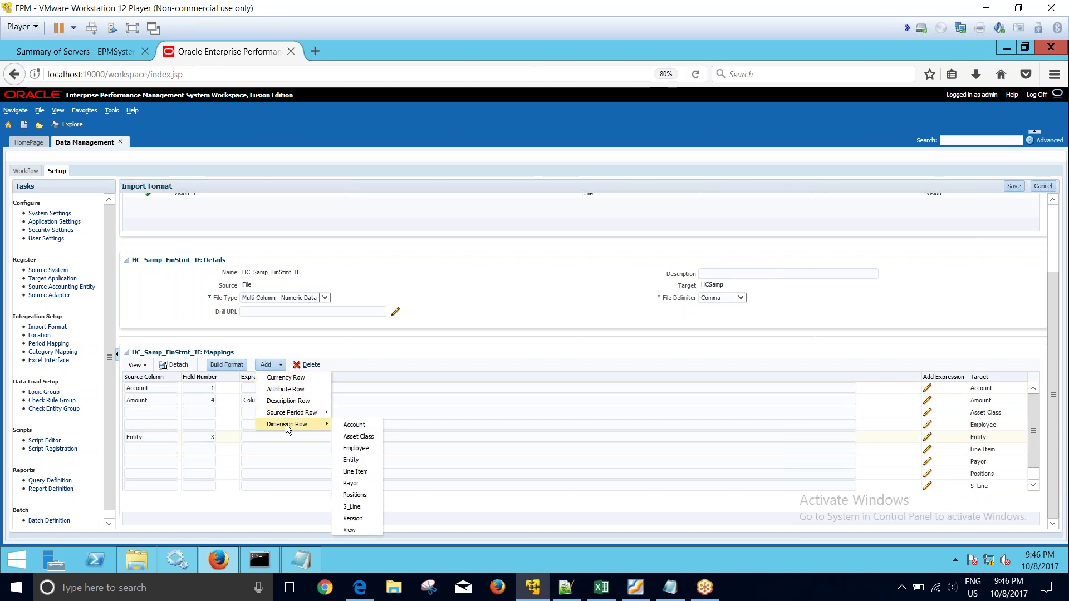
click(357, 460)
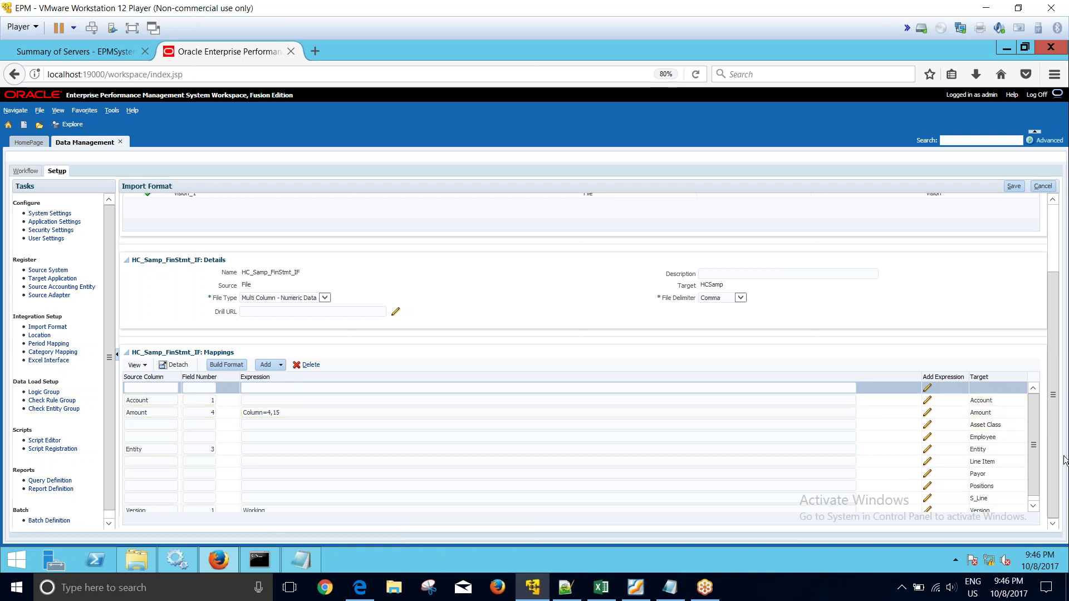
mouse_move(1037, 430)
mouse_down()
mouse_move(1034, 476)
mouse_move(1034, 427)
mouse_up()
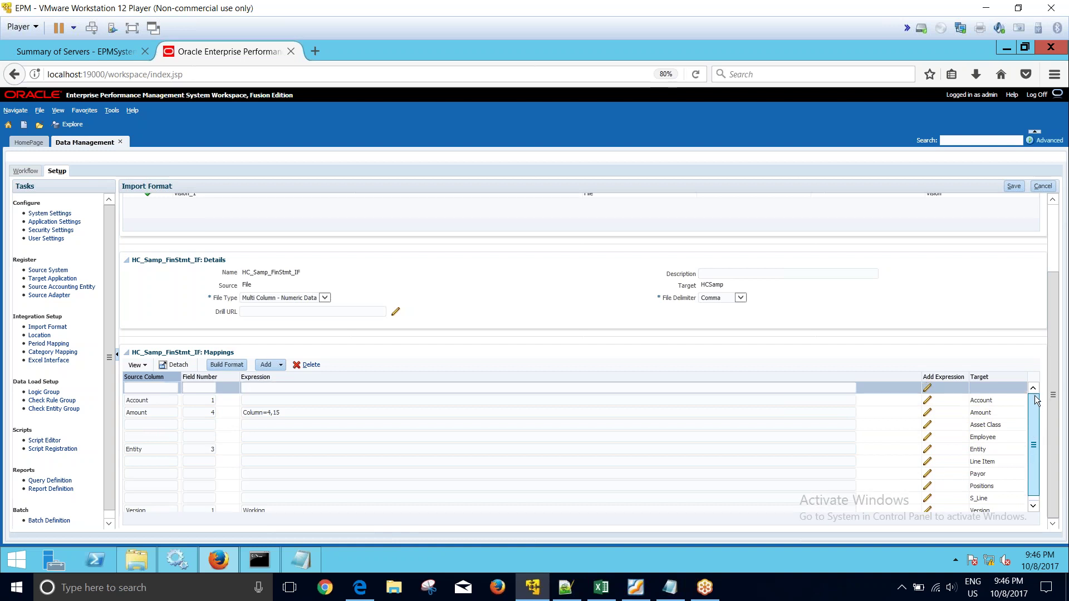
click(1036, 187)
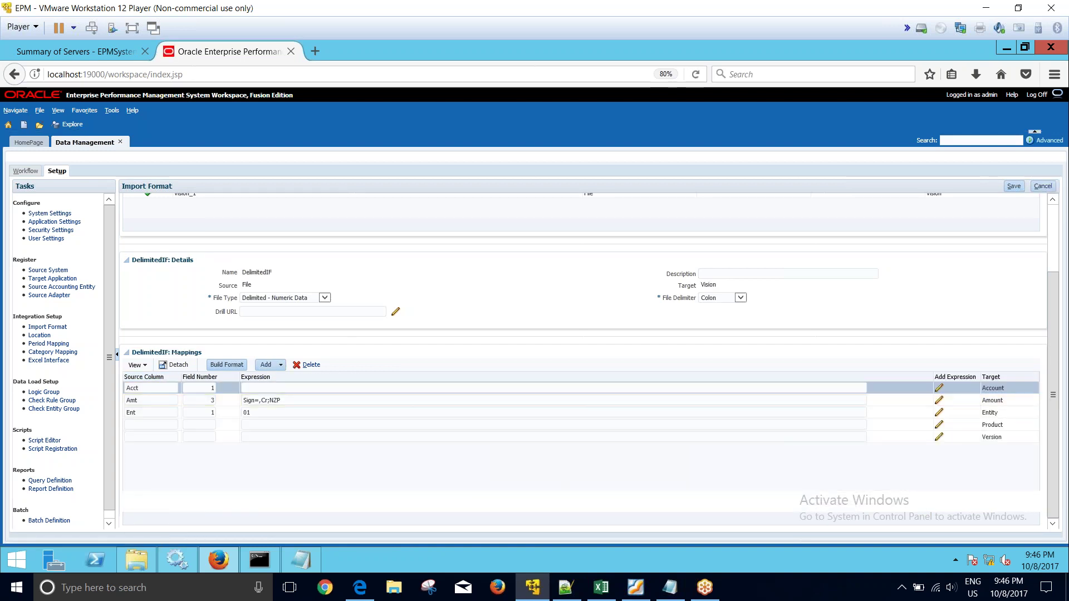
Reopen HC_Samp_FinStmt_IF and add a fresh Entity dimension row to its mappings.
click(262, 268)
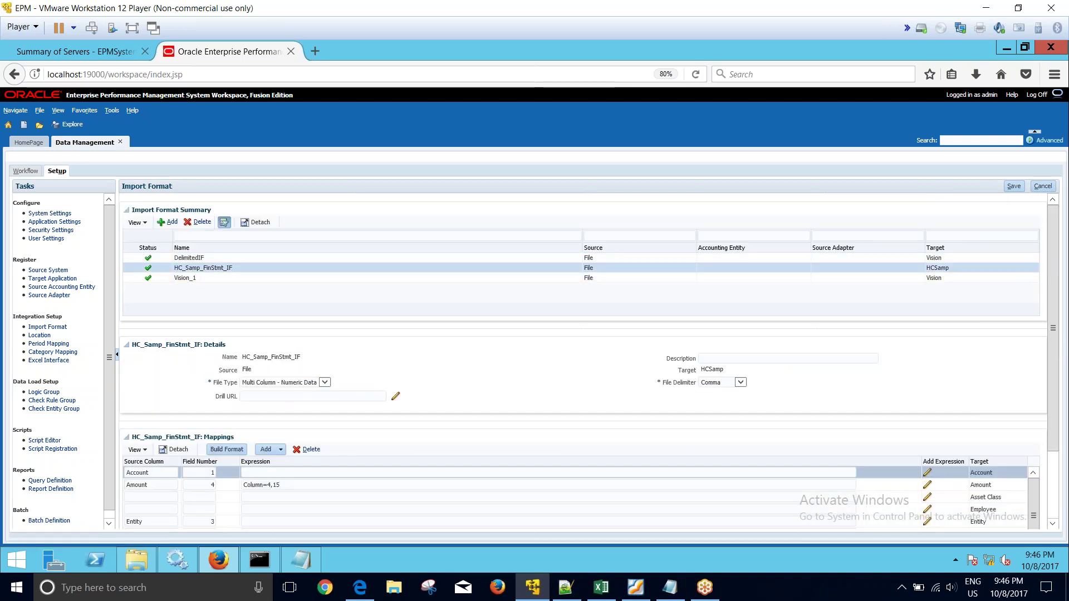
scroll(295, 405, down, 3)
click(281, 365)
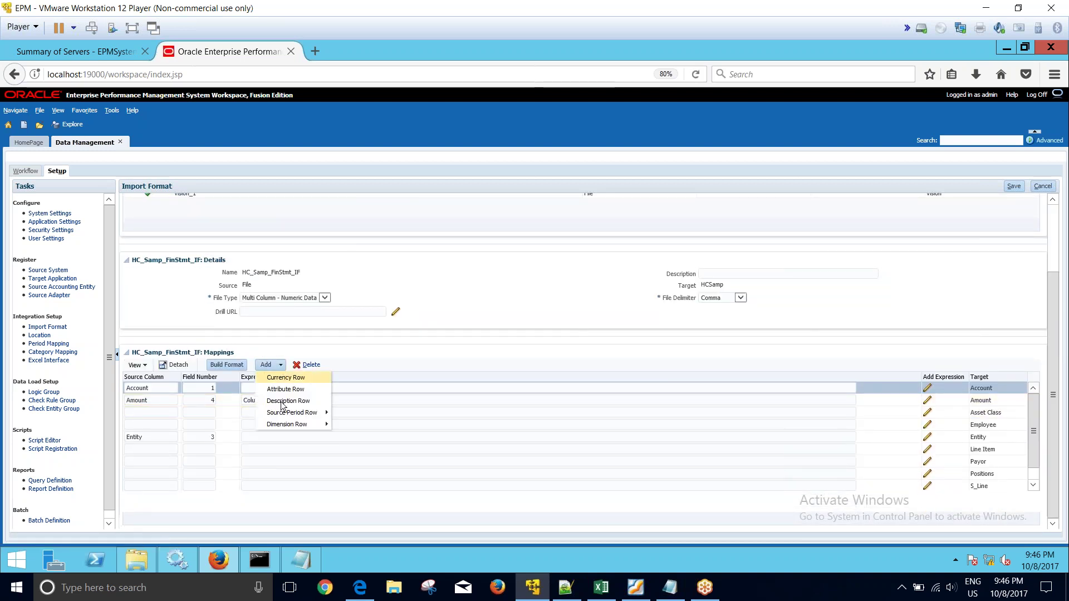
mouse_move(304, 425)
click(356, 460)
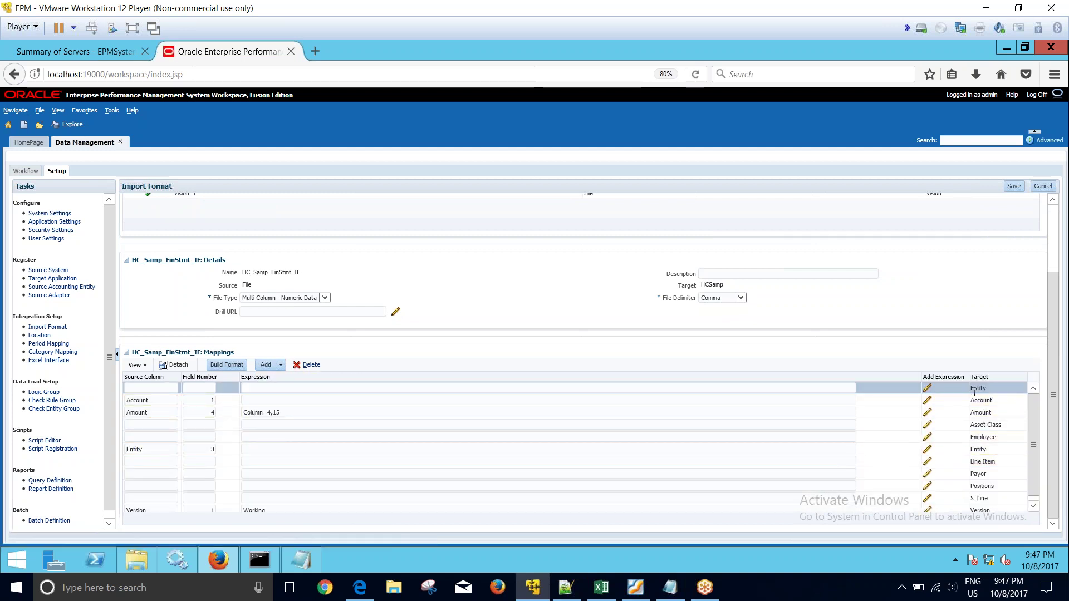
Give the new Entity row source column Entity, field number 1 and expression _, and save.
click(141, 388)
text(En)
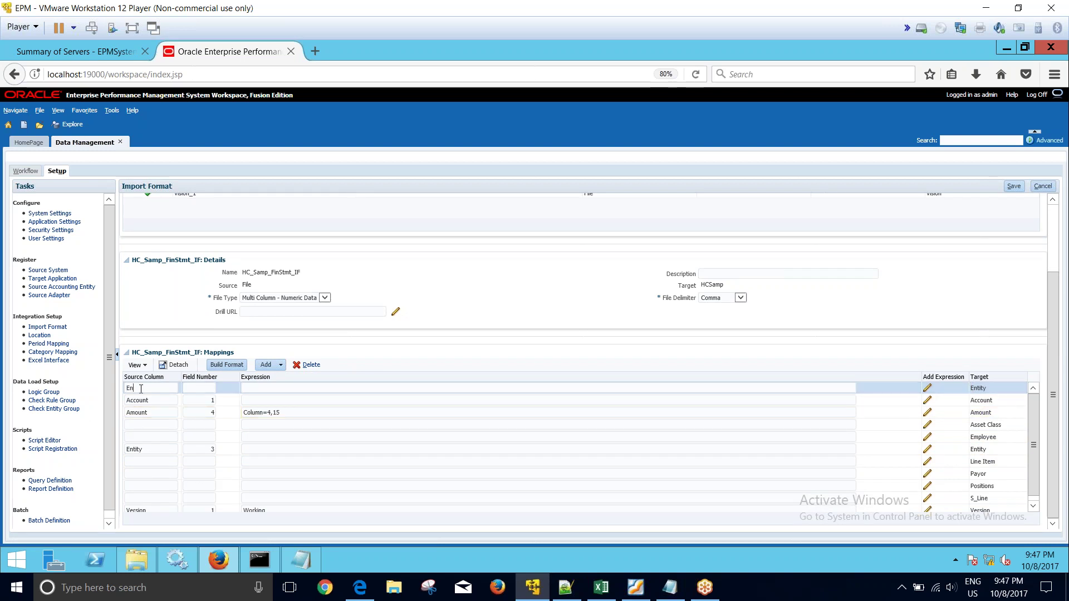
text(tity)
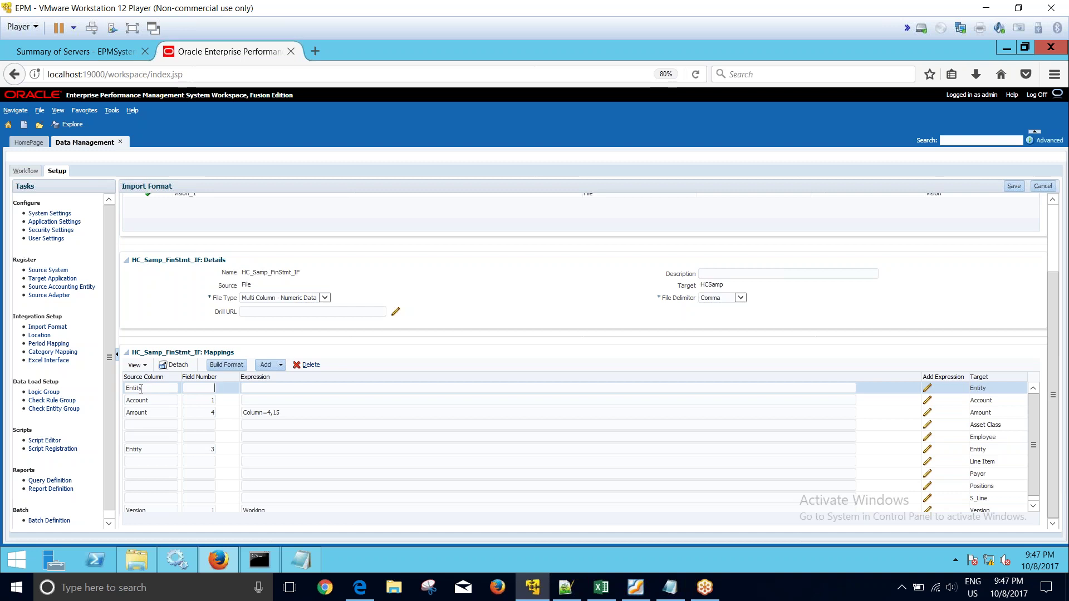
text(1)
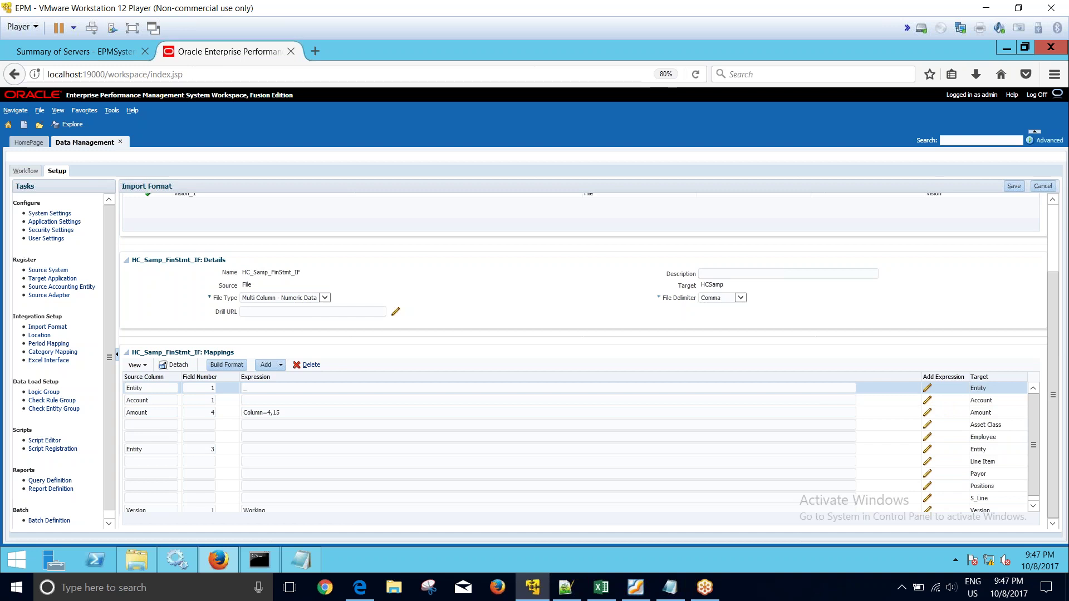
click(1015, 186)
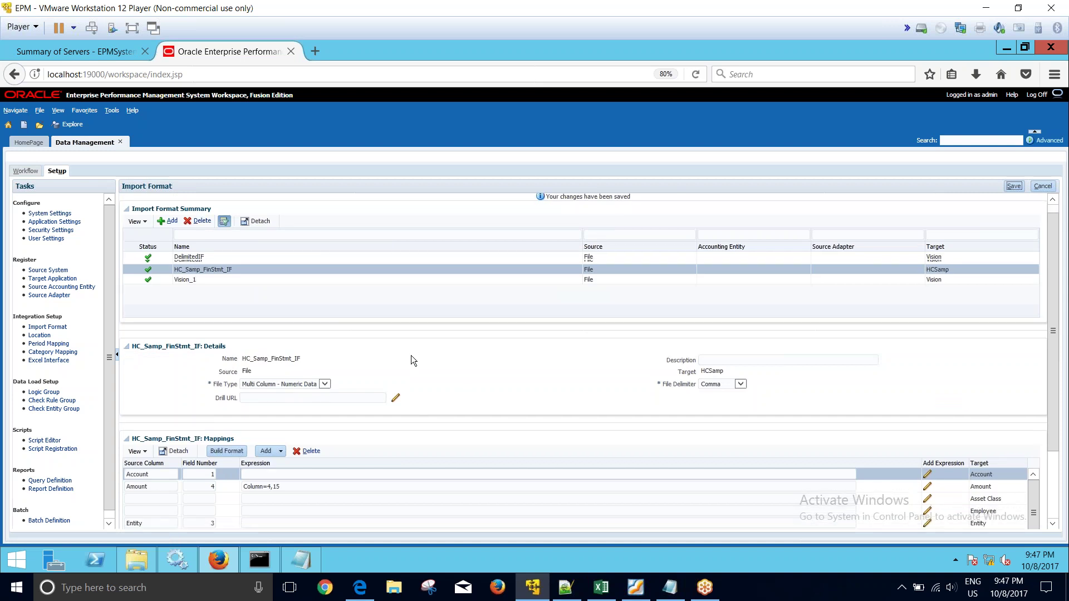
scroll(412, 356, down, 4)
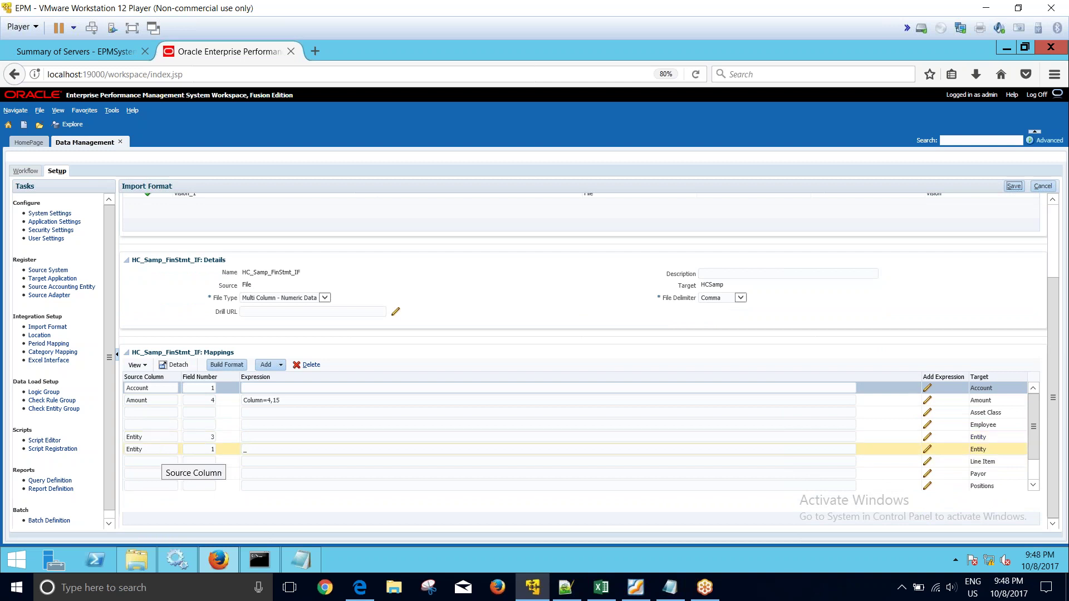
click(601, 587)
Highlight Scenario cells B1:B25 with yellow fill, then minimize Excel.
drag(136, 165, 135, 480)
click(198, 82)
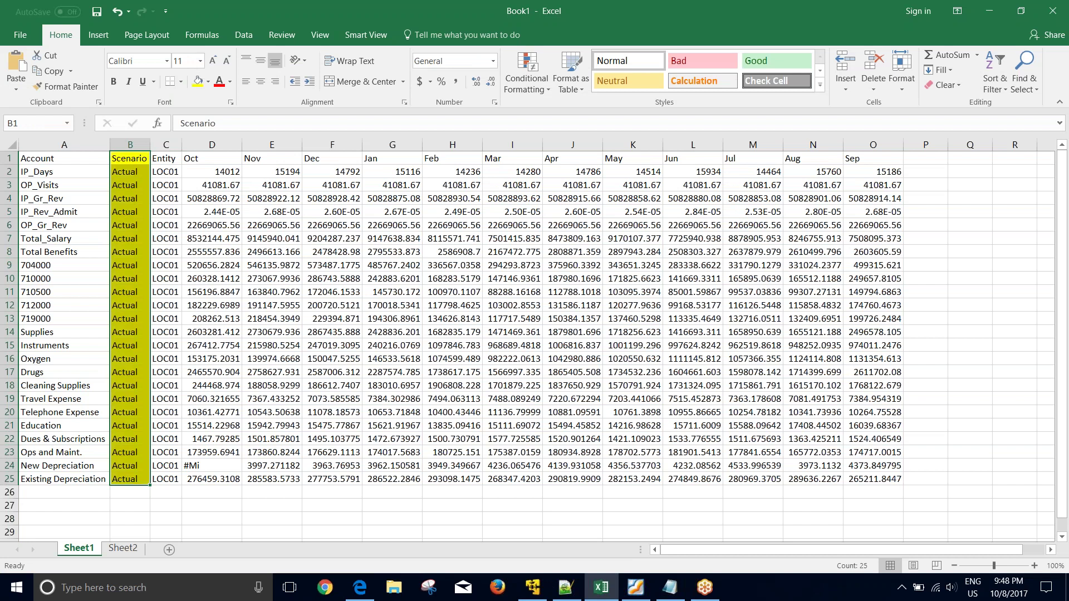
click(204, 287)
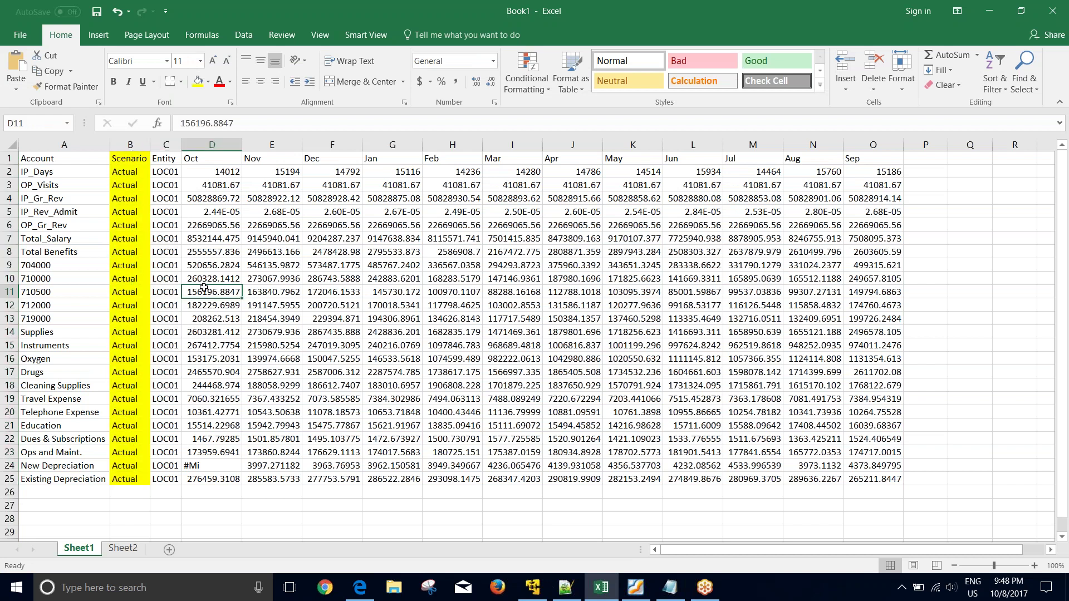
click(989, 10)
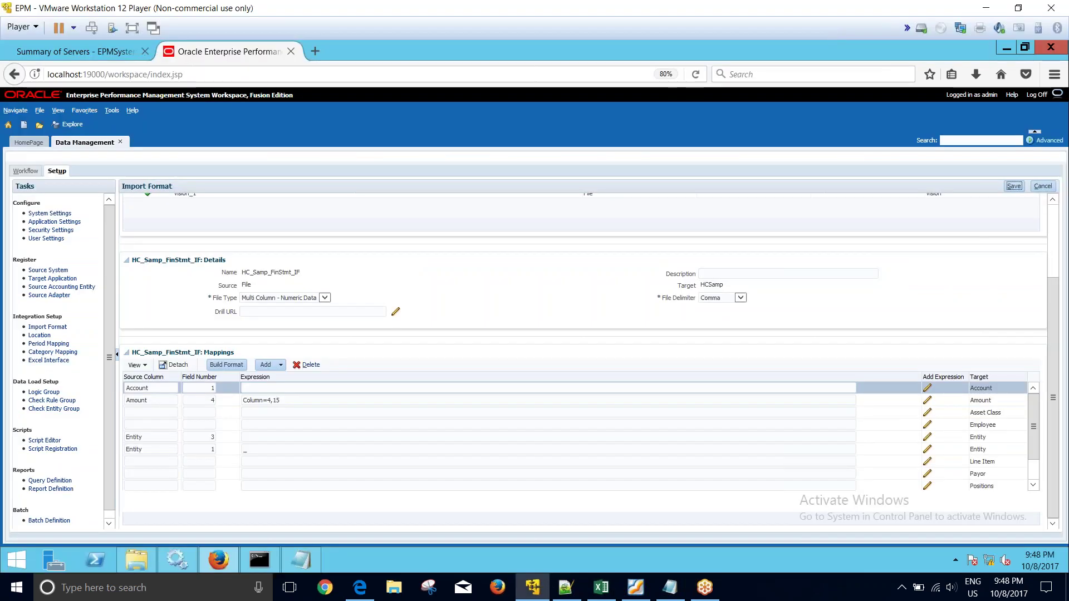
Add a third Entity mapping row with source column Entity and field number 2, and save.
click(265, 364)
mouse_move(282, 424)
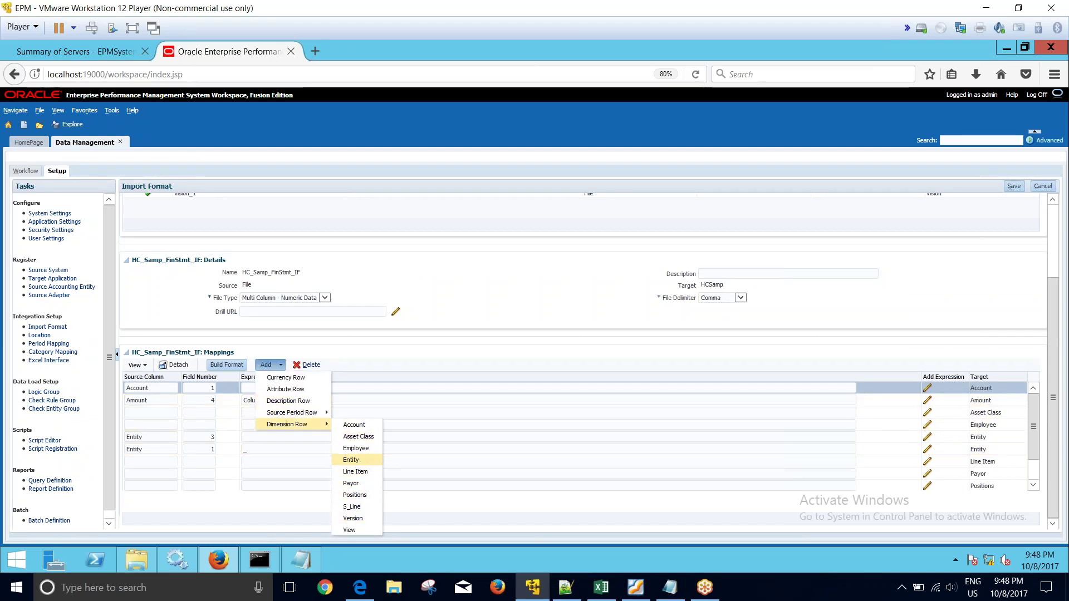
click(367, 462)
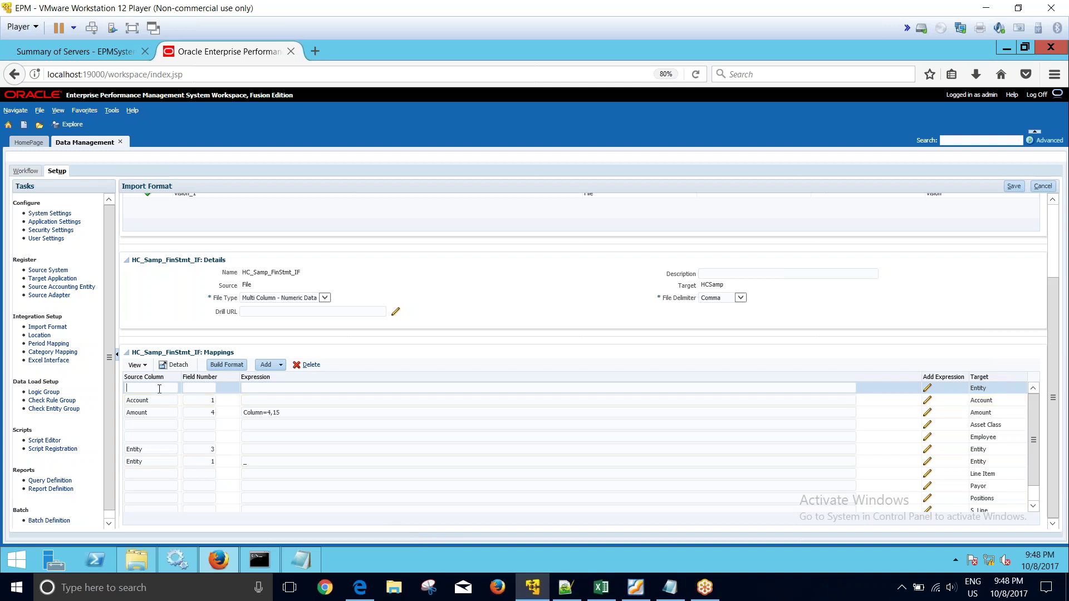
text(Enntity)
key(BackSpace)
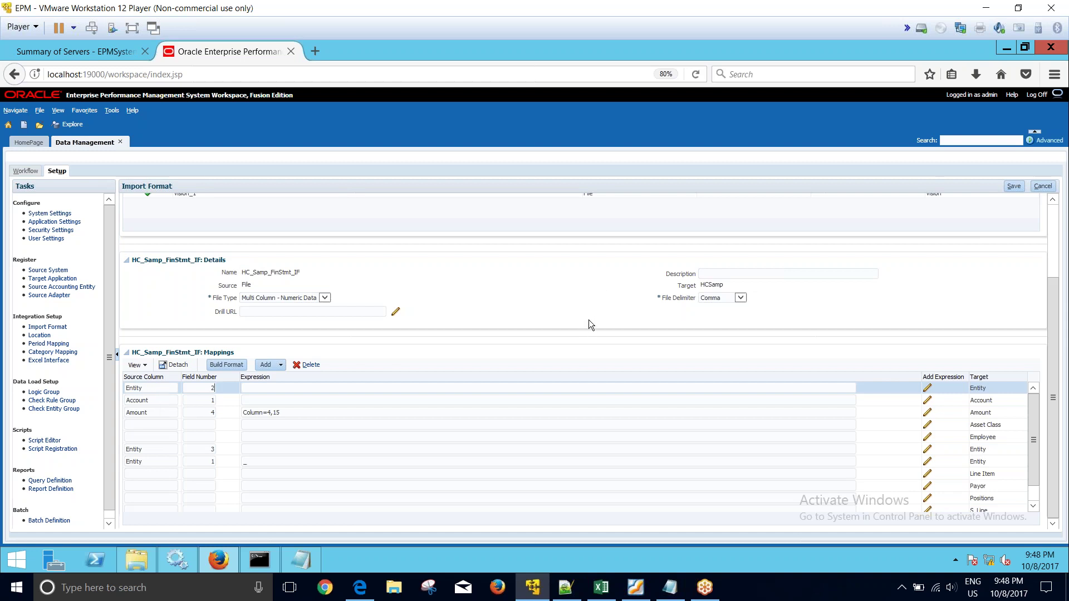
click(1007, 188)
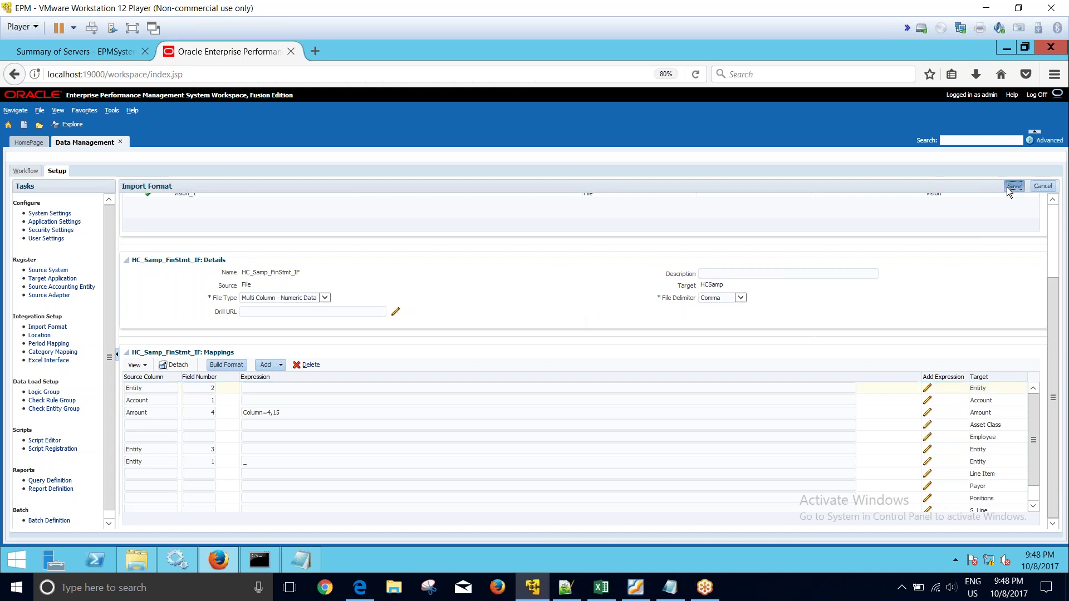
Review the three Entity rows' field numbers and the _ expression on the second row.
scroll(462, 400, down, 3)
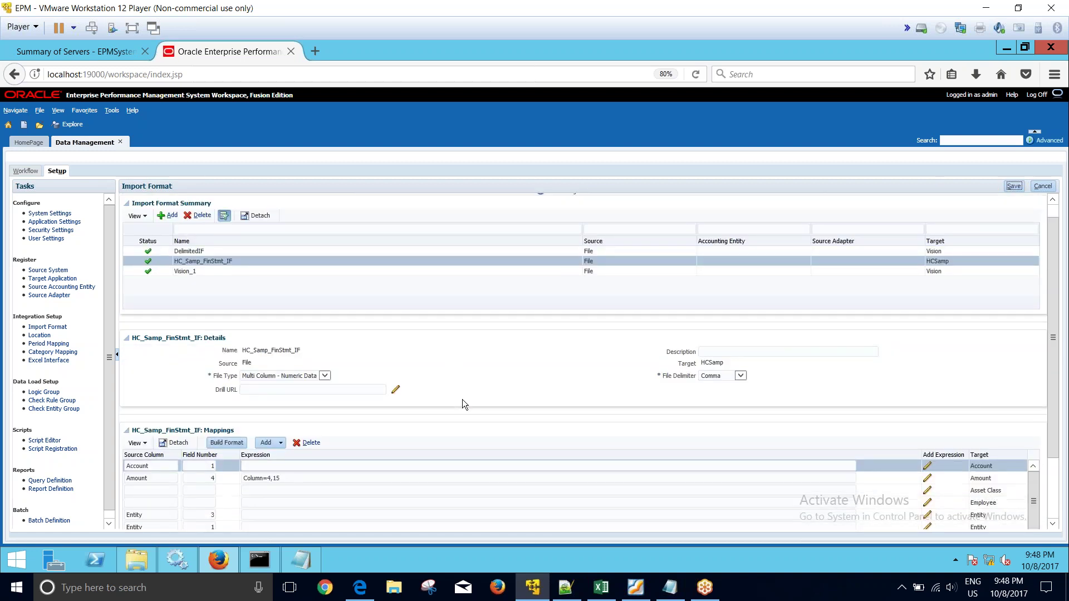
click(188, 449)
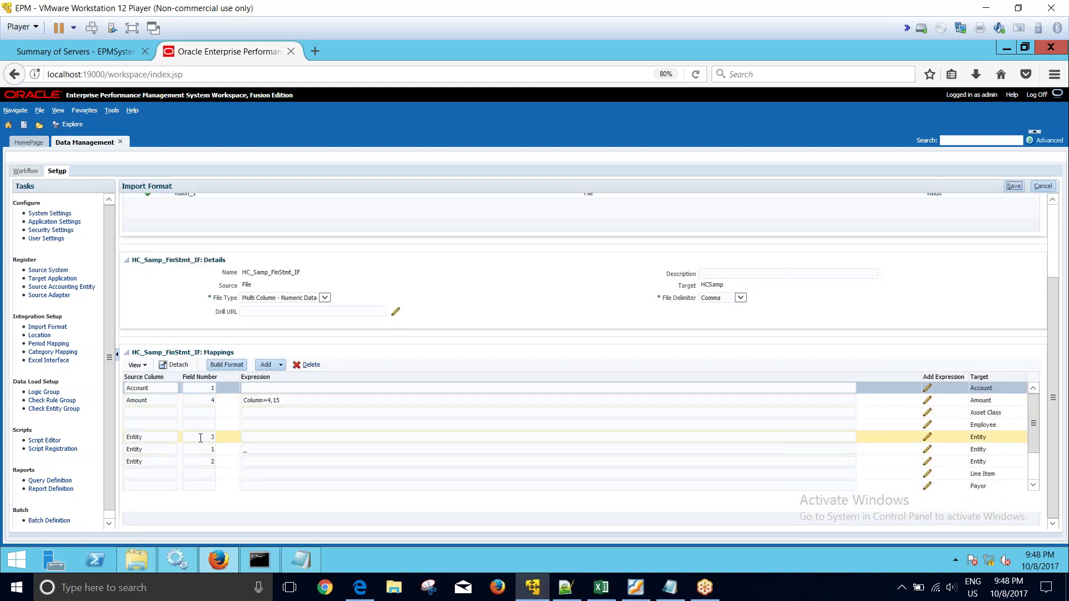
double_click(197, 437)
click(251, 450)
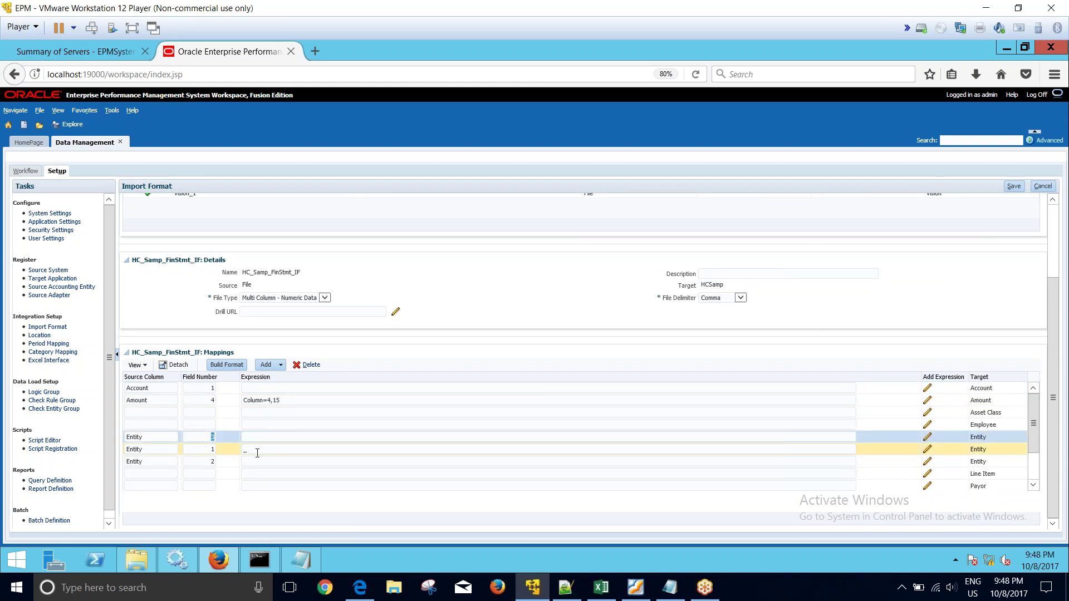
double_click(211, 461)
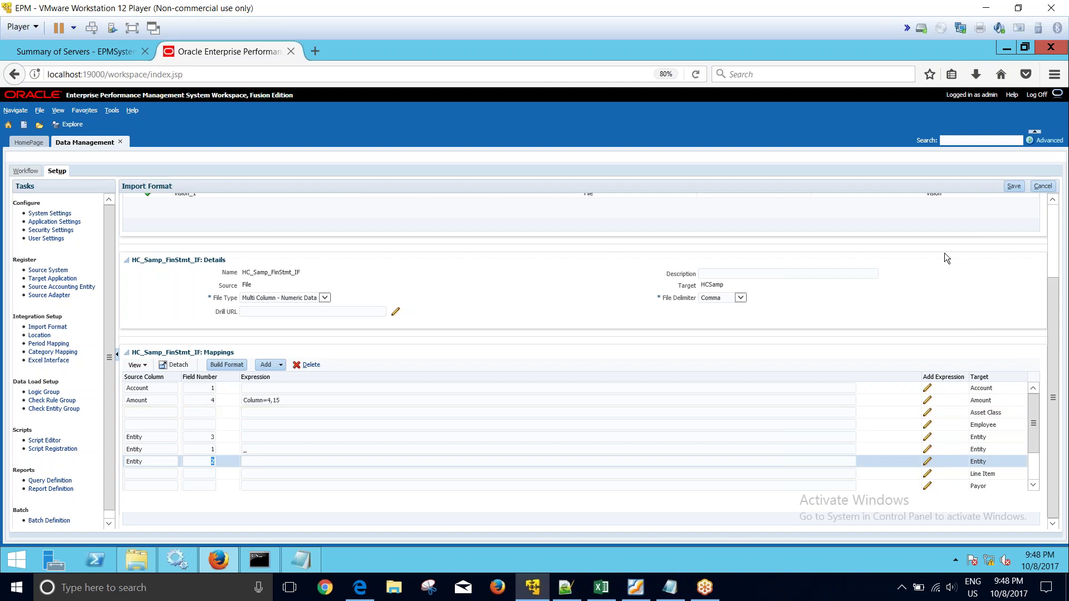
Execute the HC_Samp_FinStmt_DLR import and refresh until the run shows success.
click(26, 171)
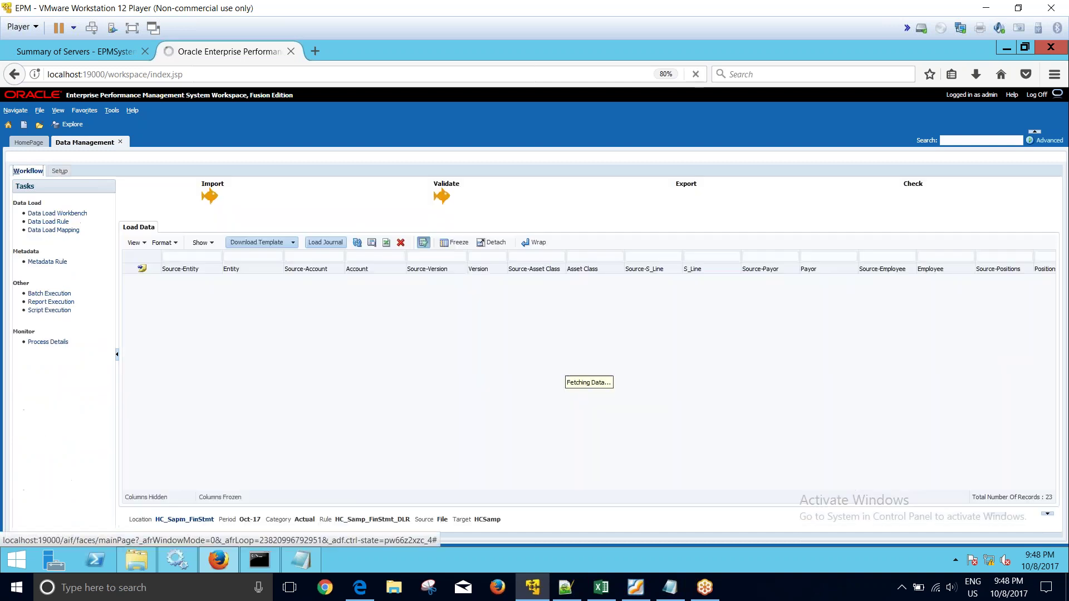
click(53, 223)
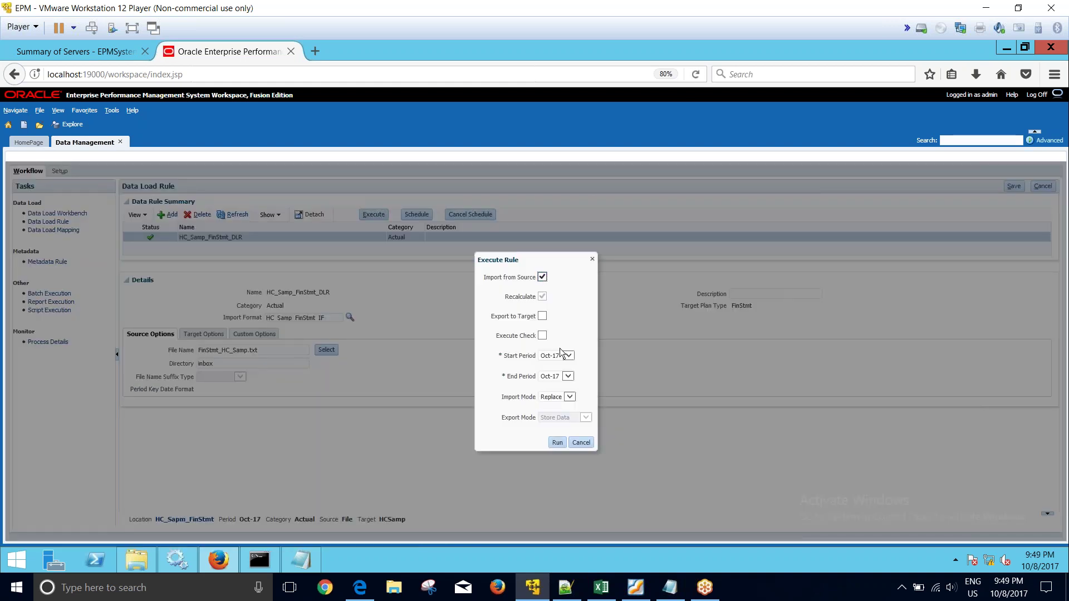
click(558, 443)
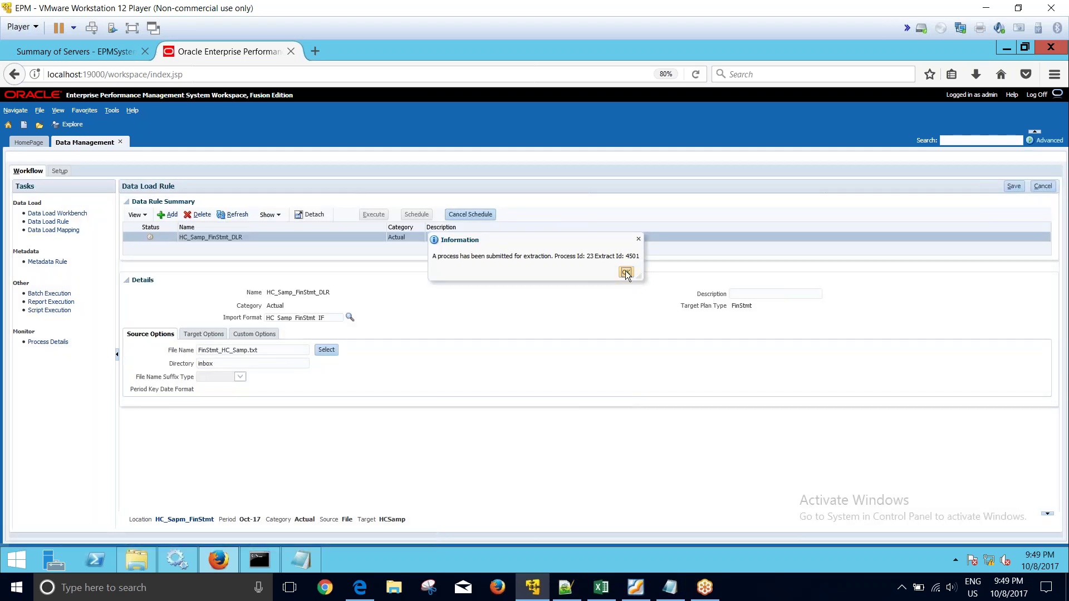
click(627, 272)
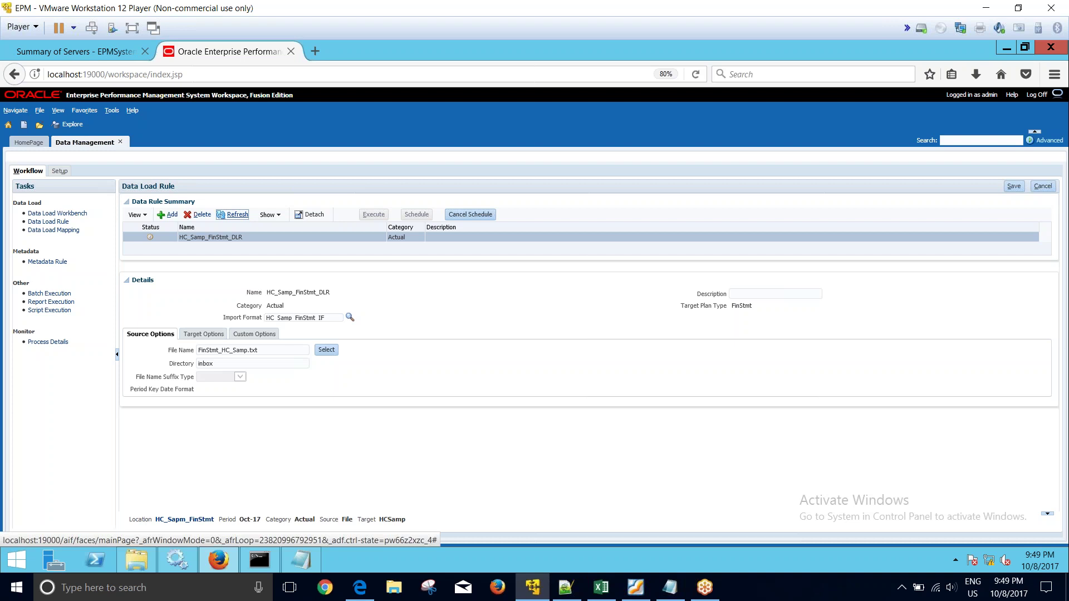
click(237, 214)
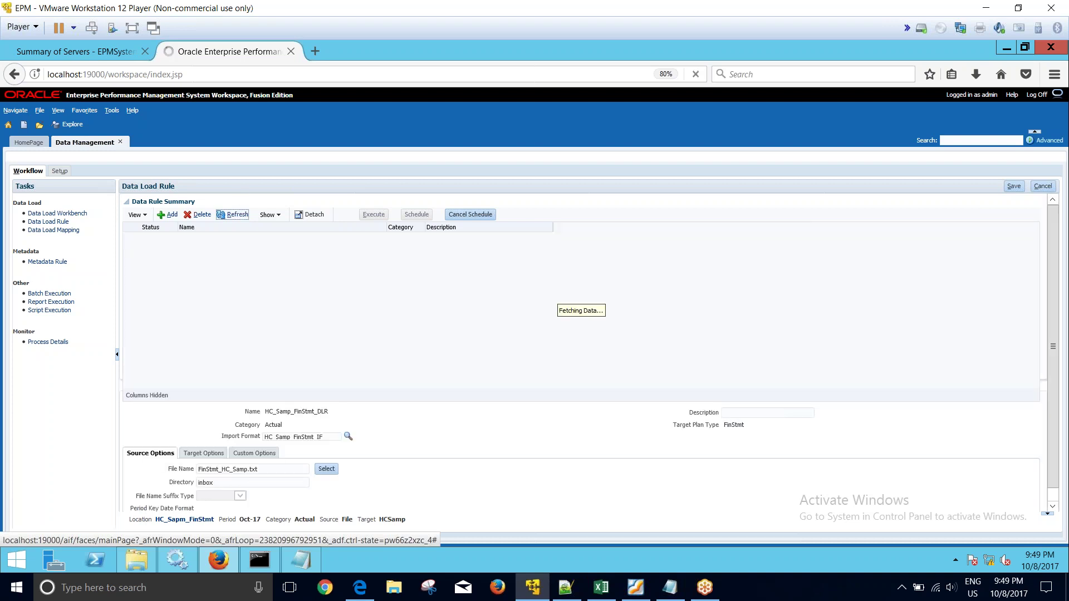
click(236, 215)
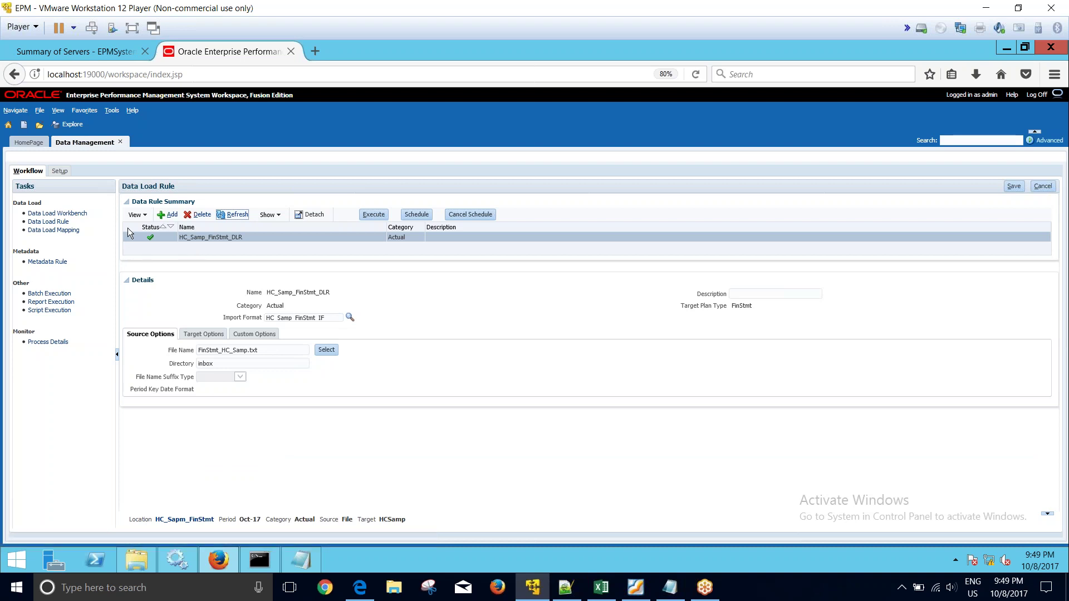
Open the Data Load Workbench for rule HC_Samp_FinStmt_DLR, Oct-17, showing 23 loaded records.
click(57, 213)
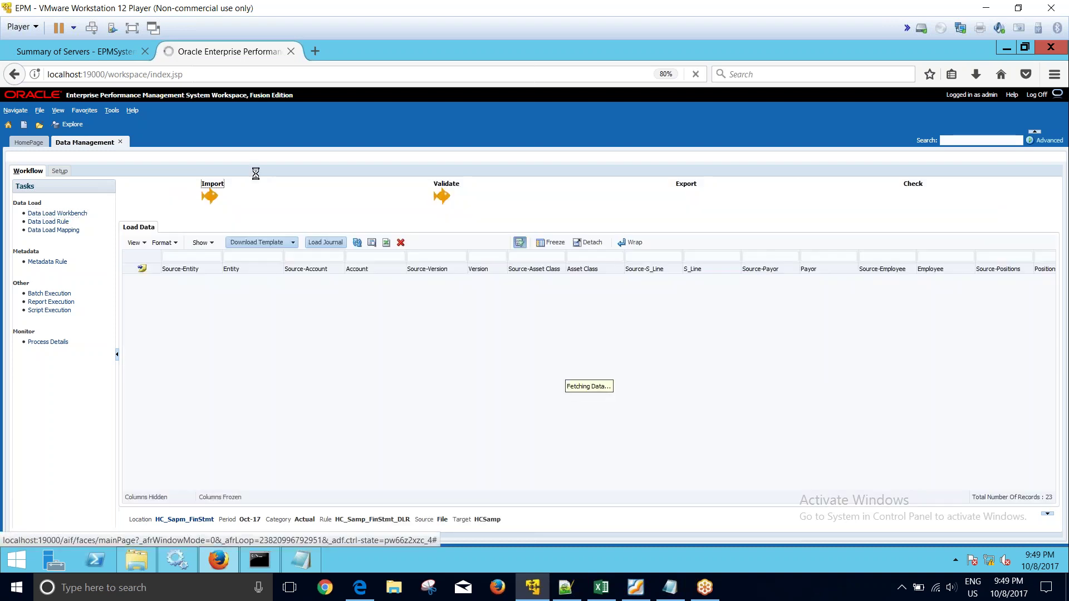